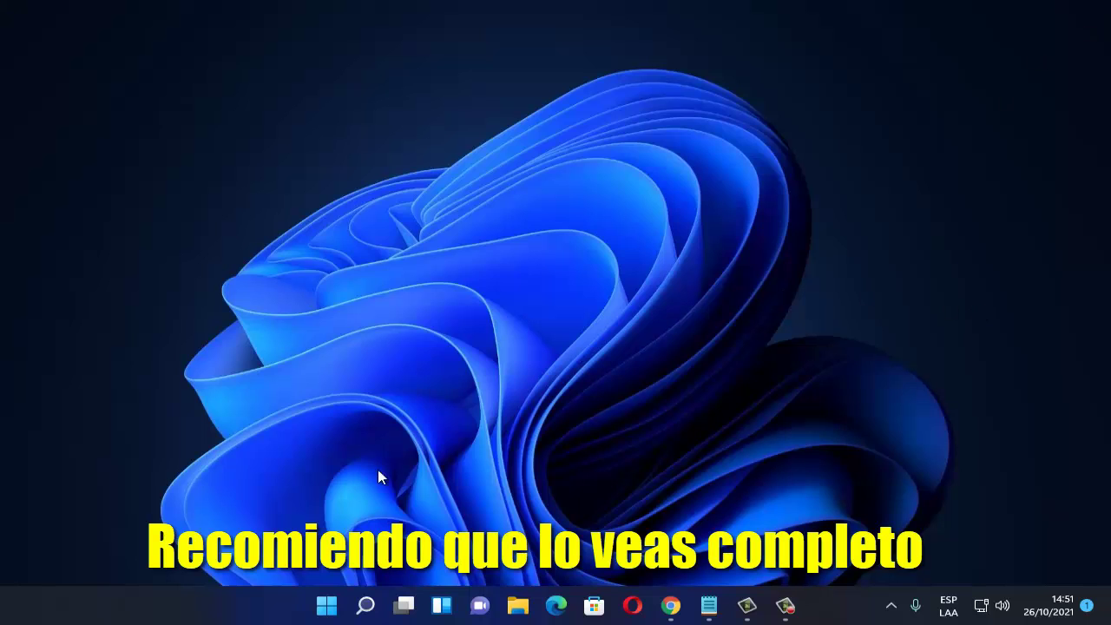
# Open a command prompt by running cmd from the Run dialog.
pyautogui.rightClick(328, 614)
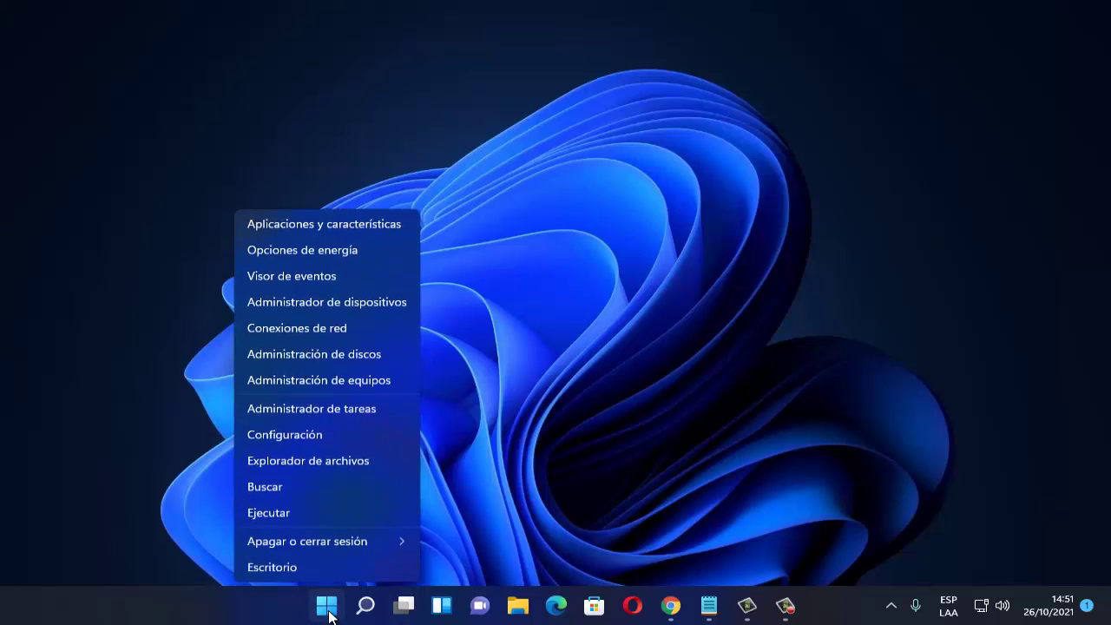
pyautogui.click(307, 513)
pyautogui.click(129, 497)
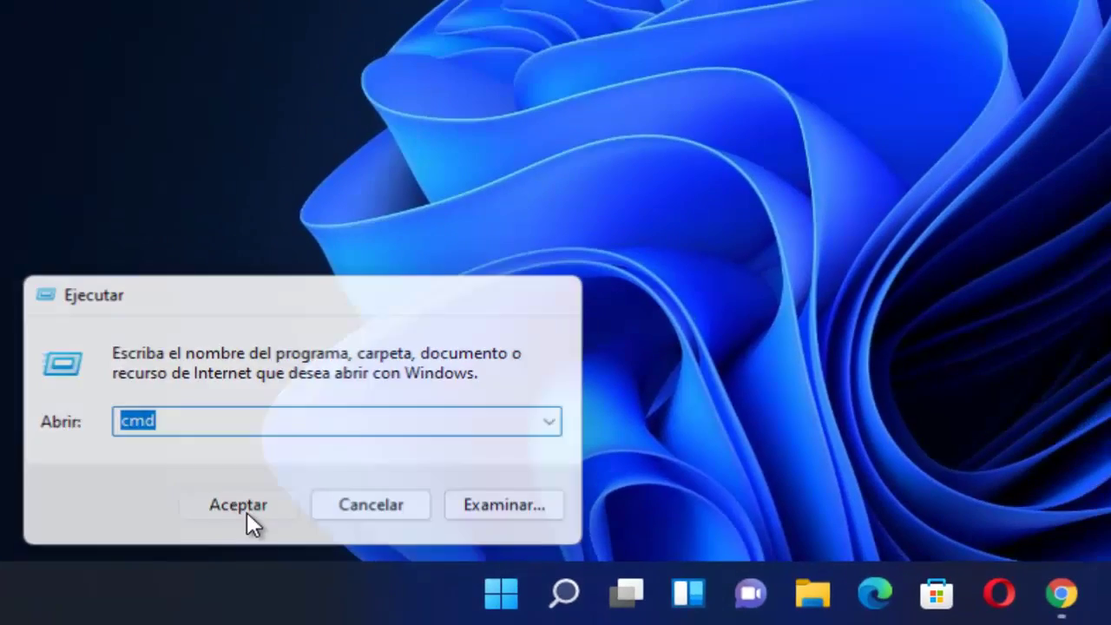
pyautogui.click(285, 483)
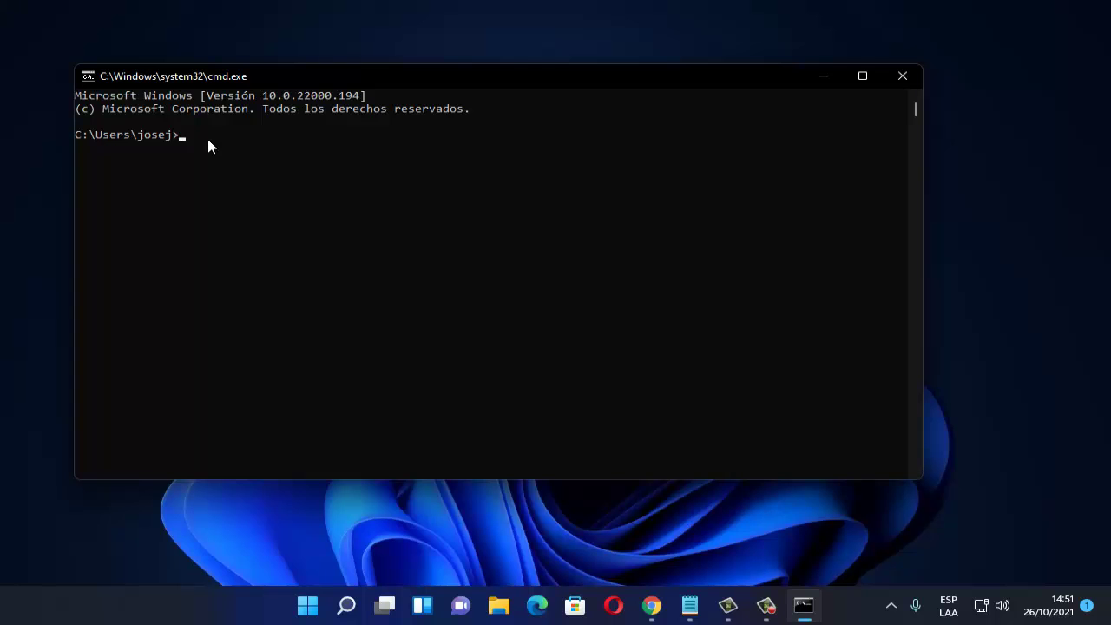
# Enter taskfill /f /im explorer.exe at the command prompt and close the console window.
pyautogui.write('taskf')
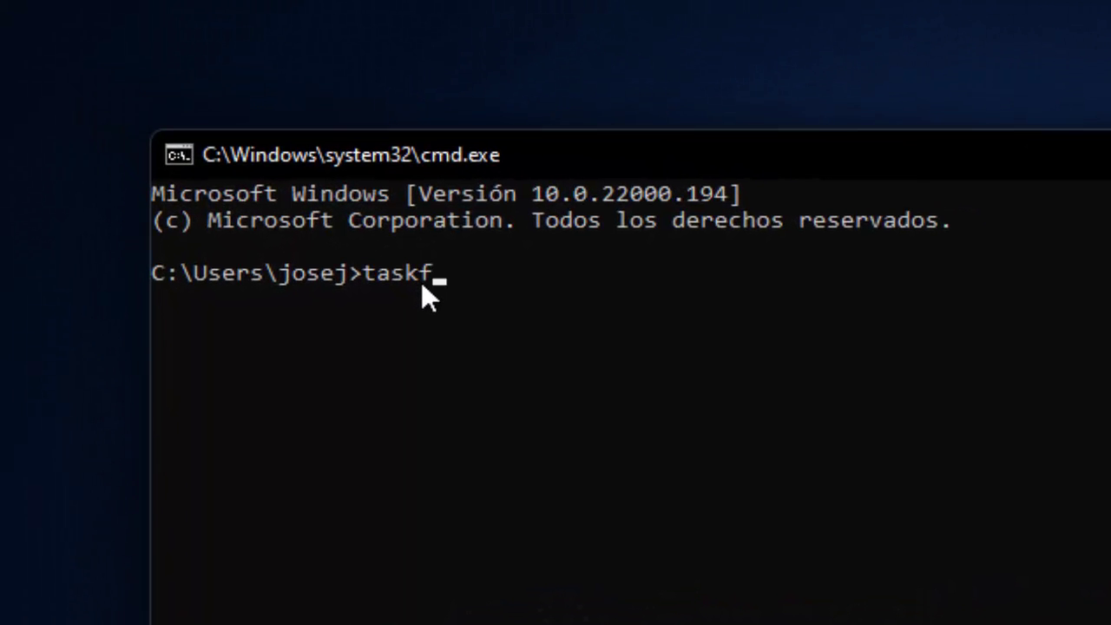
pyautogui.write('ill /f /i')
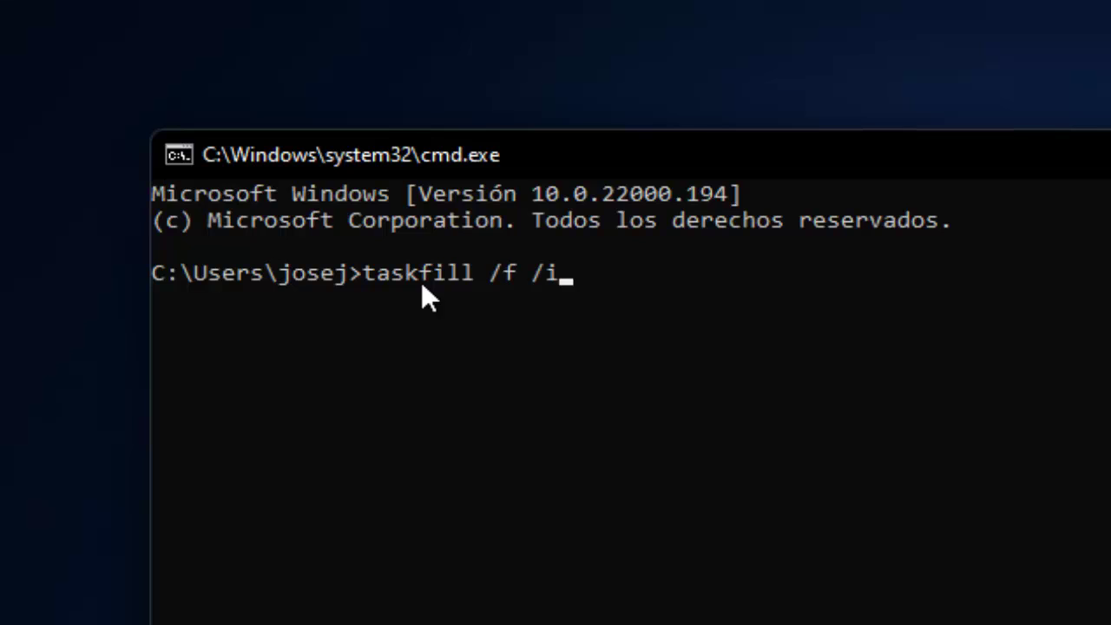
pyautogui.write('m explorer')
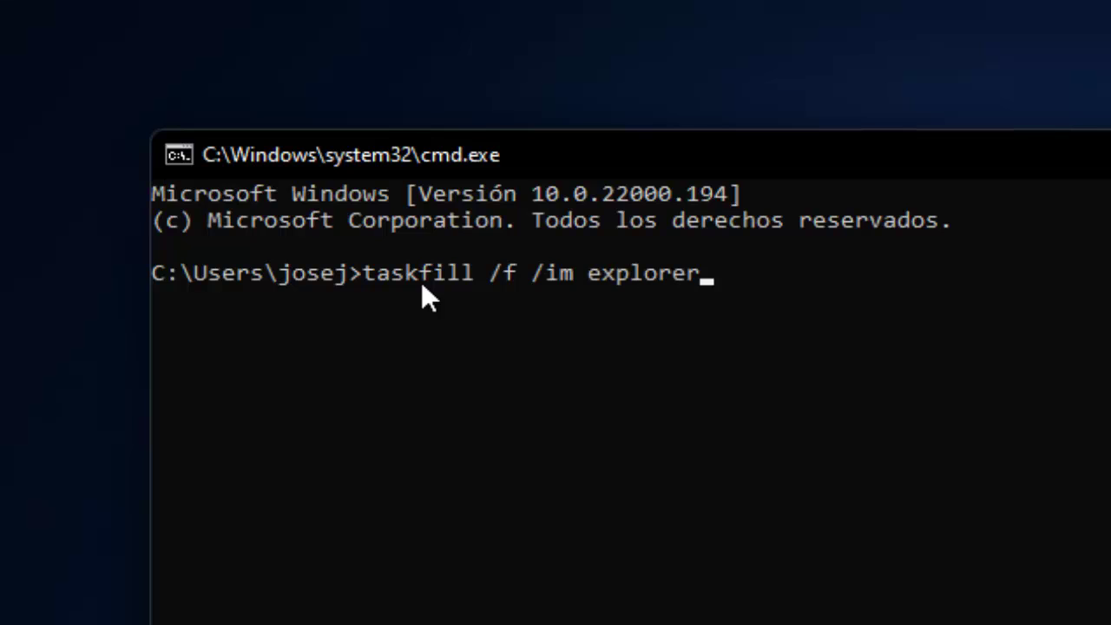
pyautogui.write('.exe')
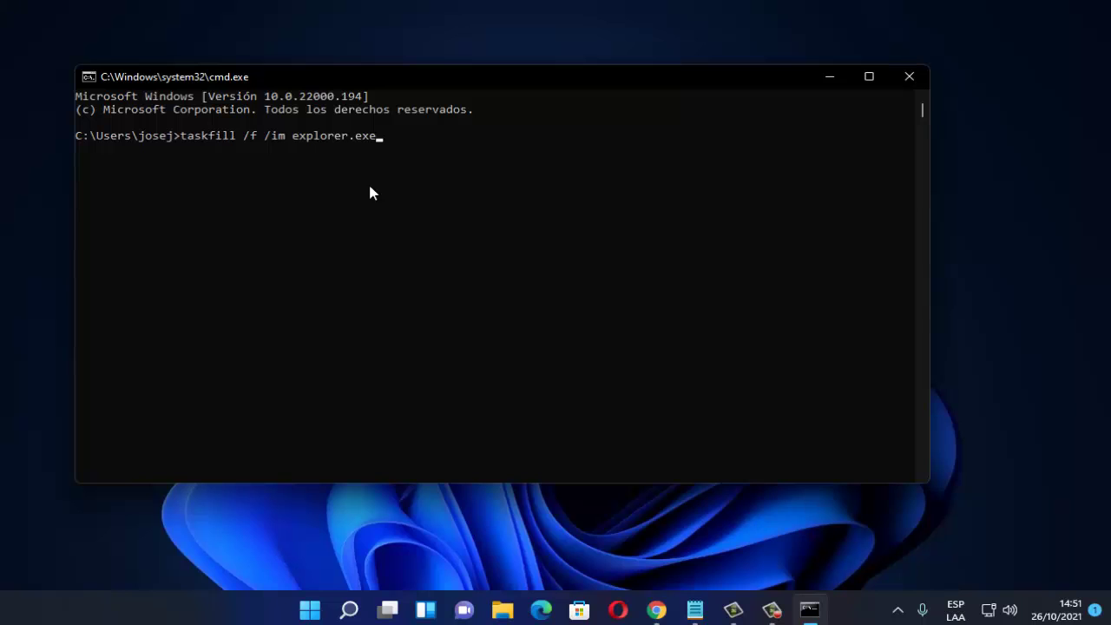
pyautogui.click(916, 80)
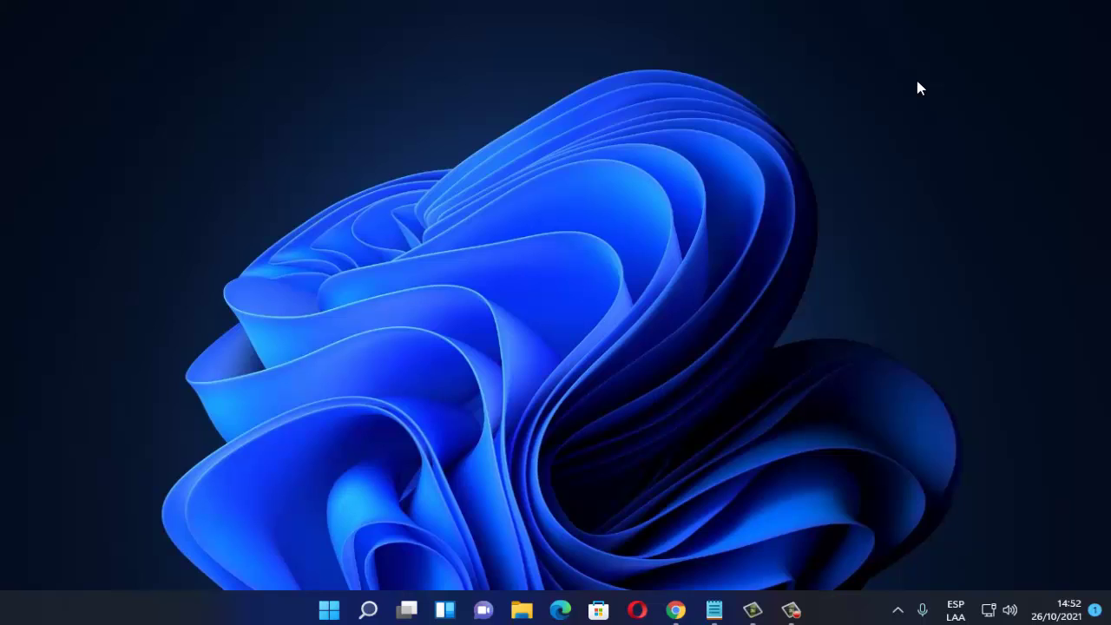
# Open Windows Settings, search for "solucionar" and open the Solucionar otros problemas page.
pyautogui.press('super+i')
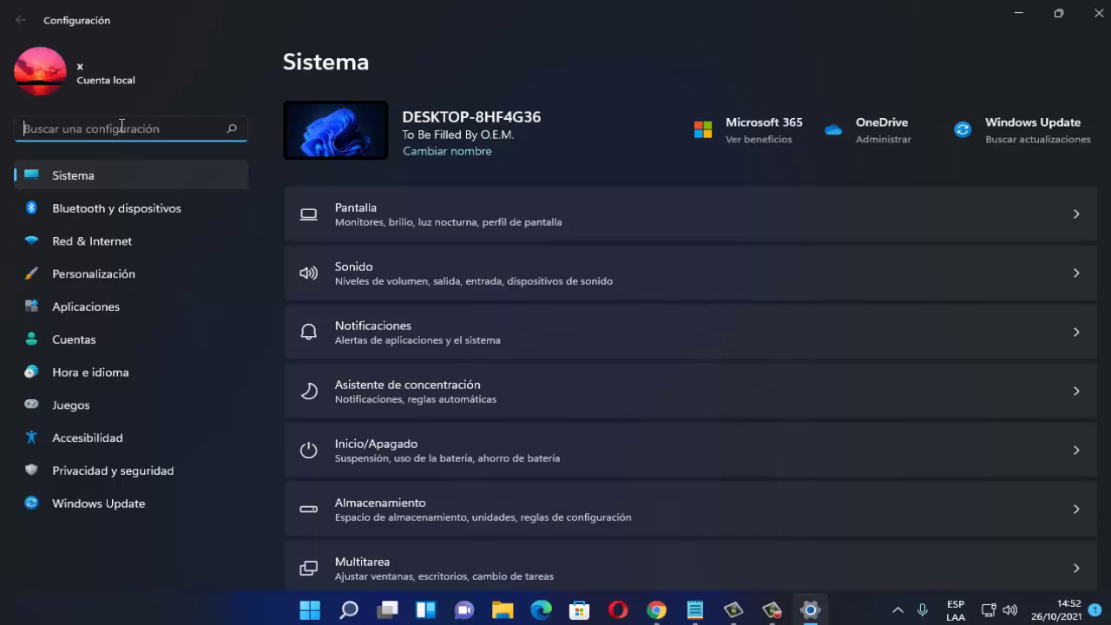
pyautogui.write('solucion')
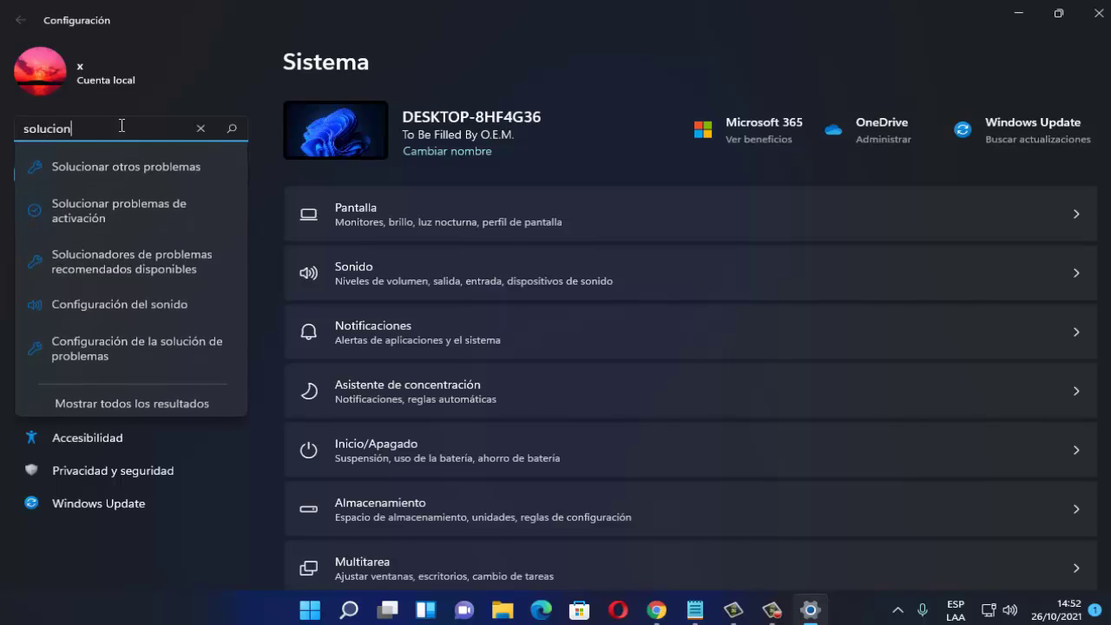
pyautogui.write('ar')
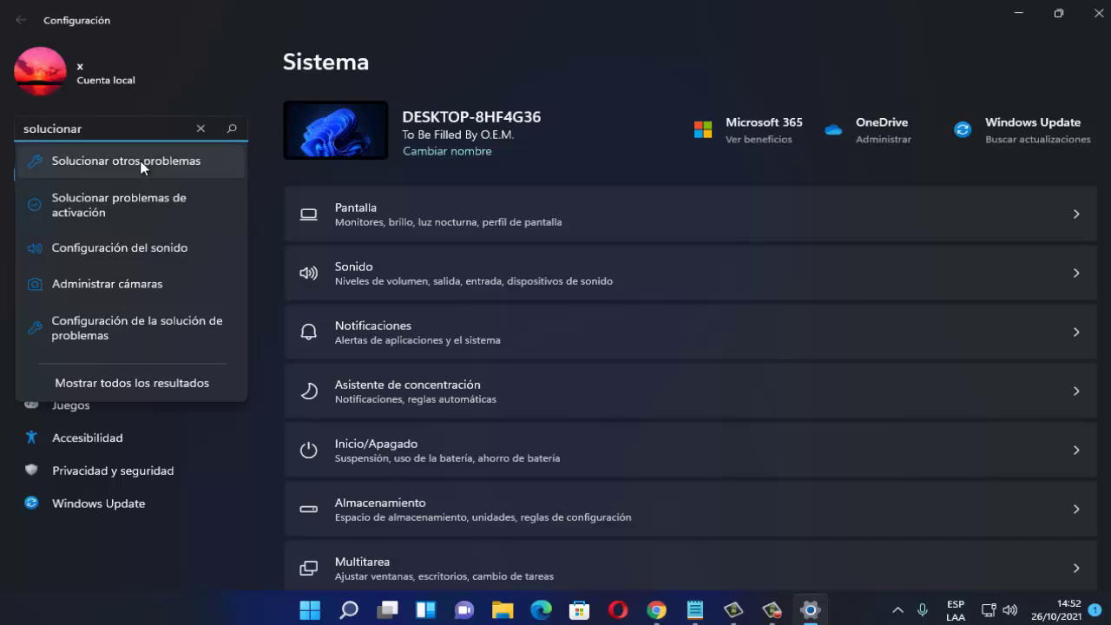
pyautogui.click(139, 163)
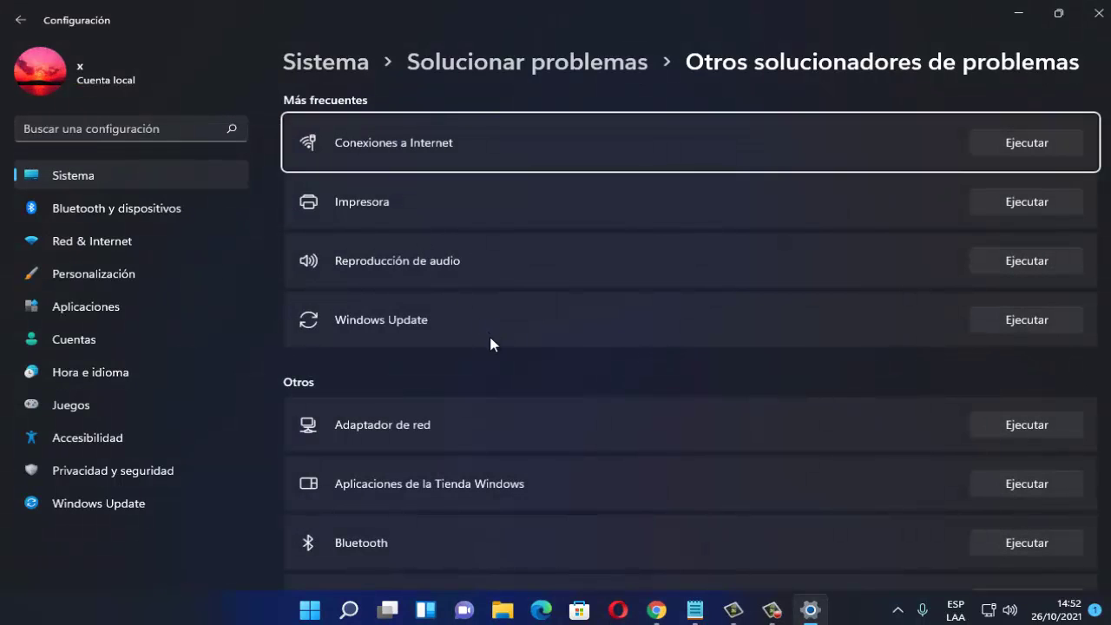
# Start the Búsqueda e indización troubleshooter, and close both its window and Settings.
pyautogui.scroll(-3, 493, 397)
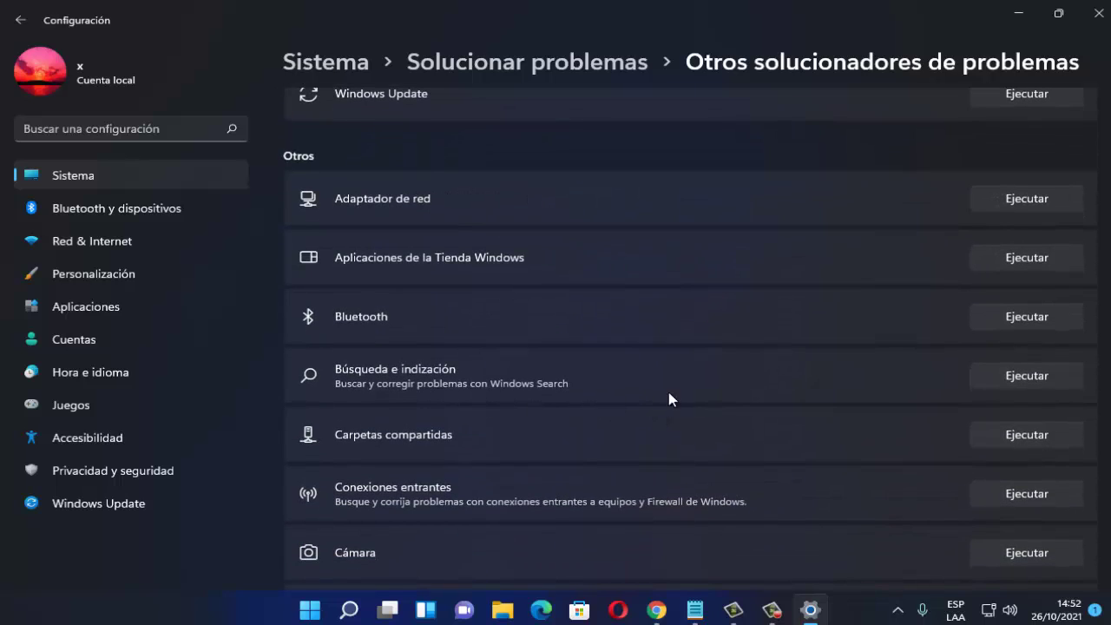
pyautogui.click(1012, 378)
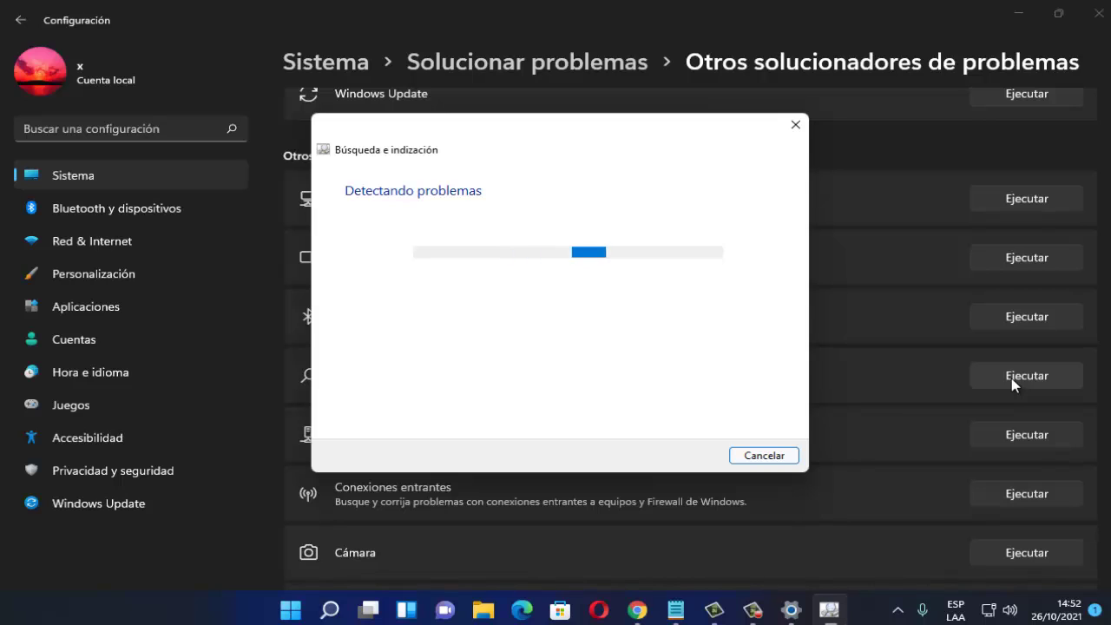
pyautogui.click(795, 124)
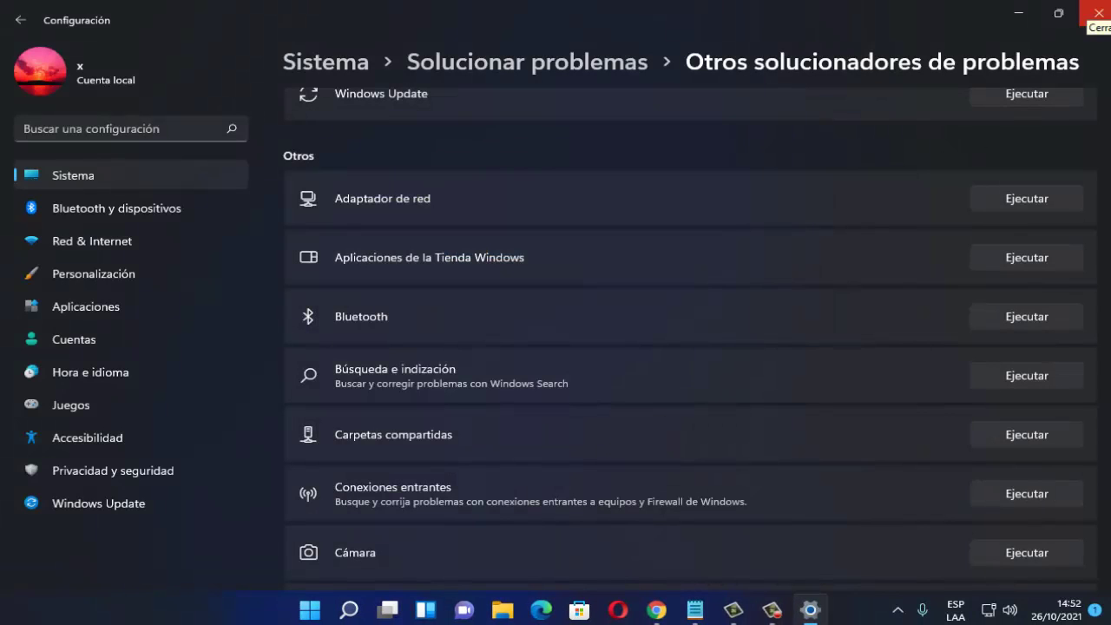
pyautogui.click(1097, 13)
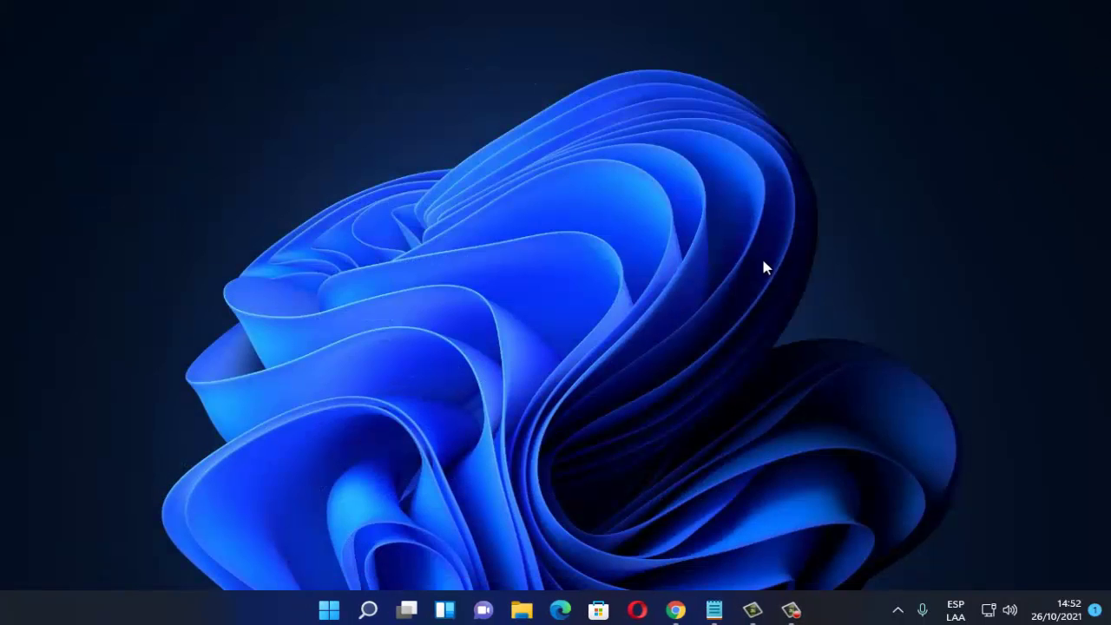
# Open File Explorer and go to the System32 folder inside Windows on Disco local (C:).
pyautogui.click(522, 611)
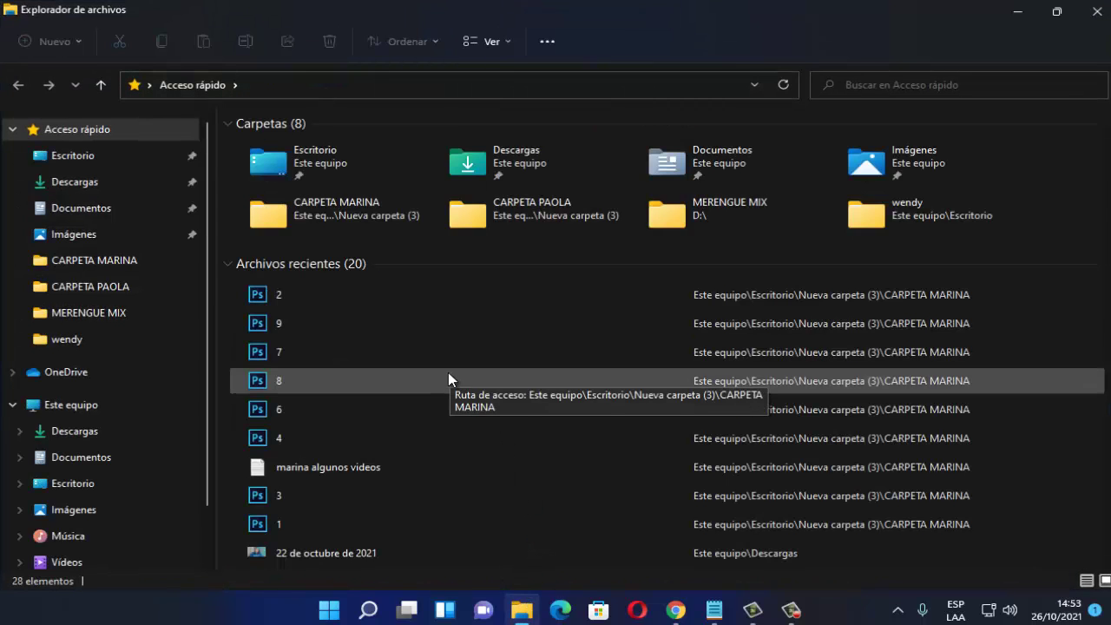
pyautogui.click(121, 405)
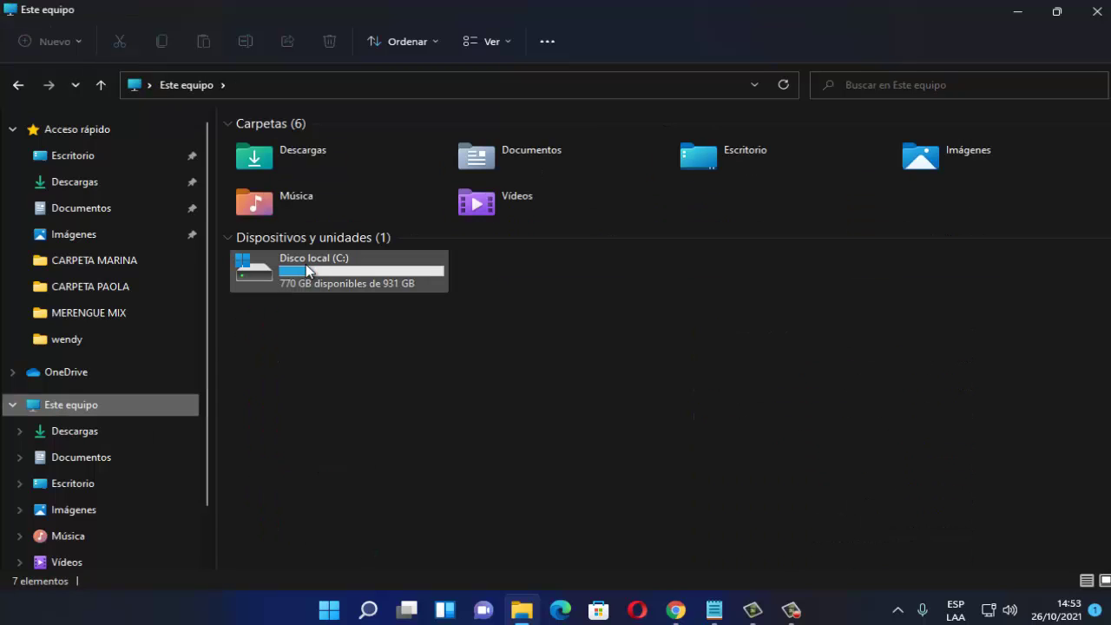
pyautogui.doubleClick(342, 277)
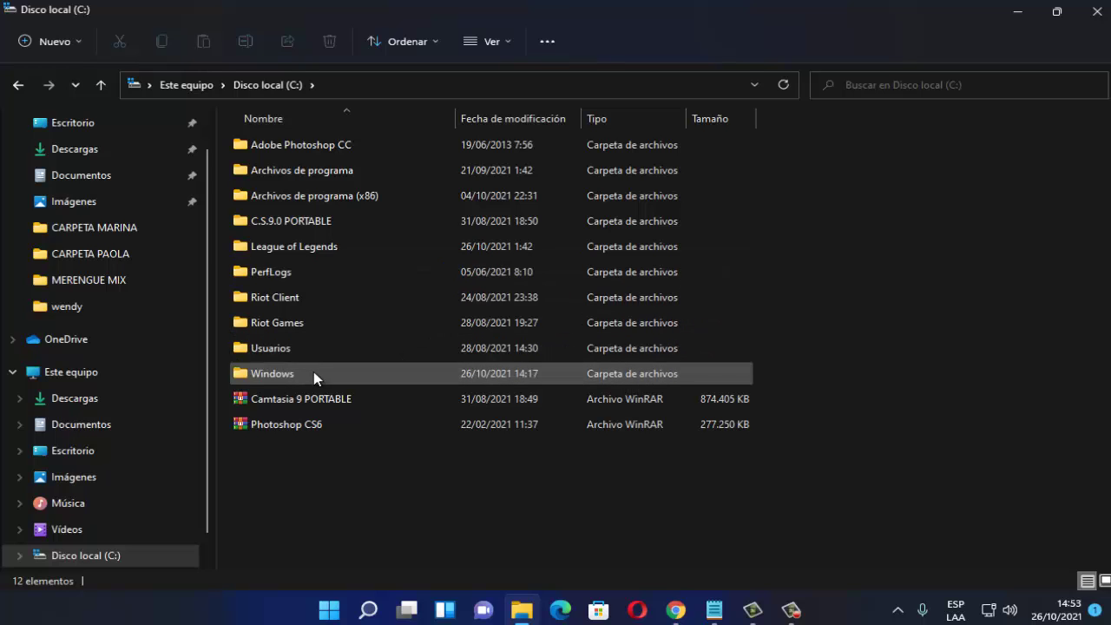
pyautogui.doubleClick(314, 373)
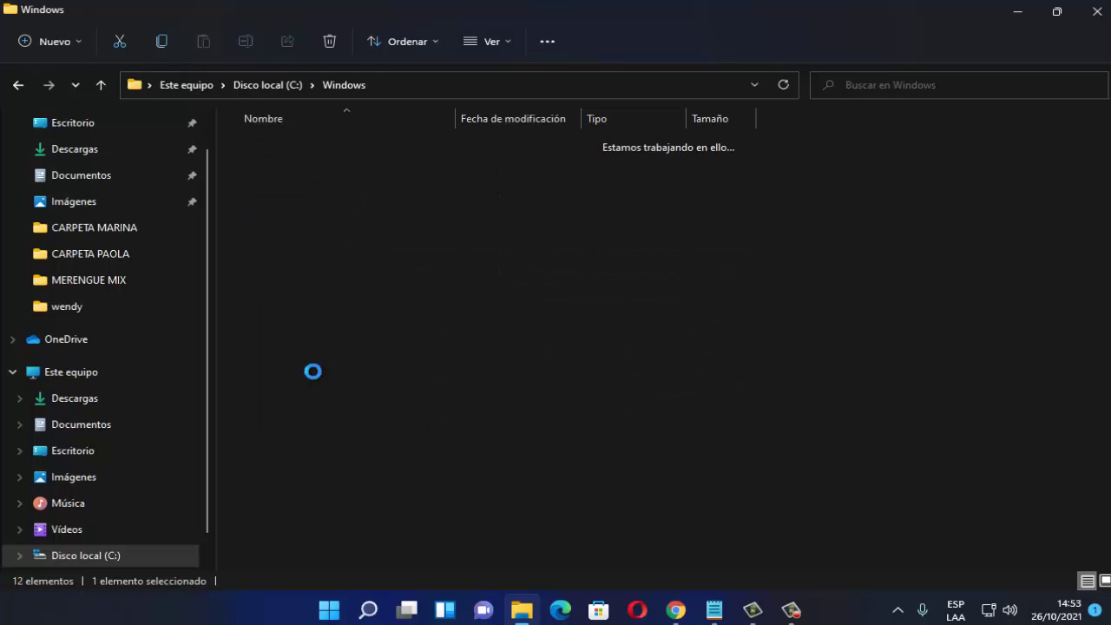
pyautogui.scroll(-15, 321, 408)
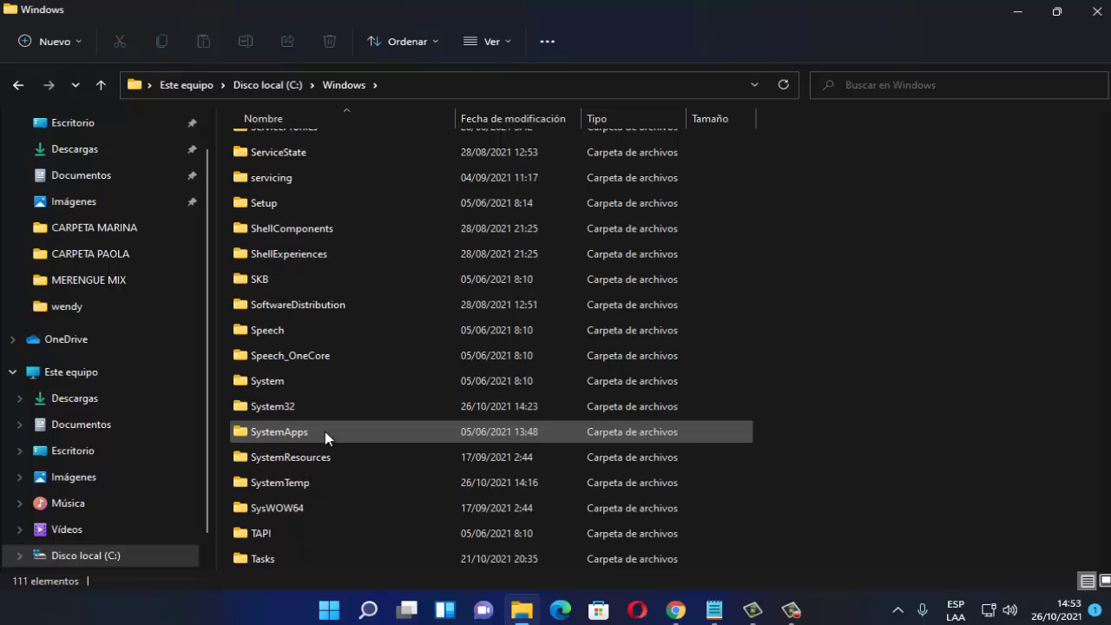
pyautogui.click(305, 399)
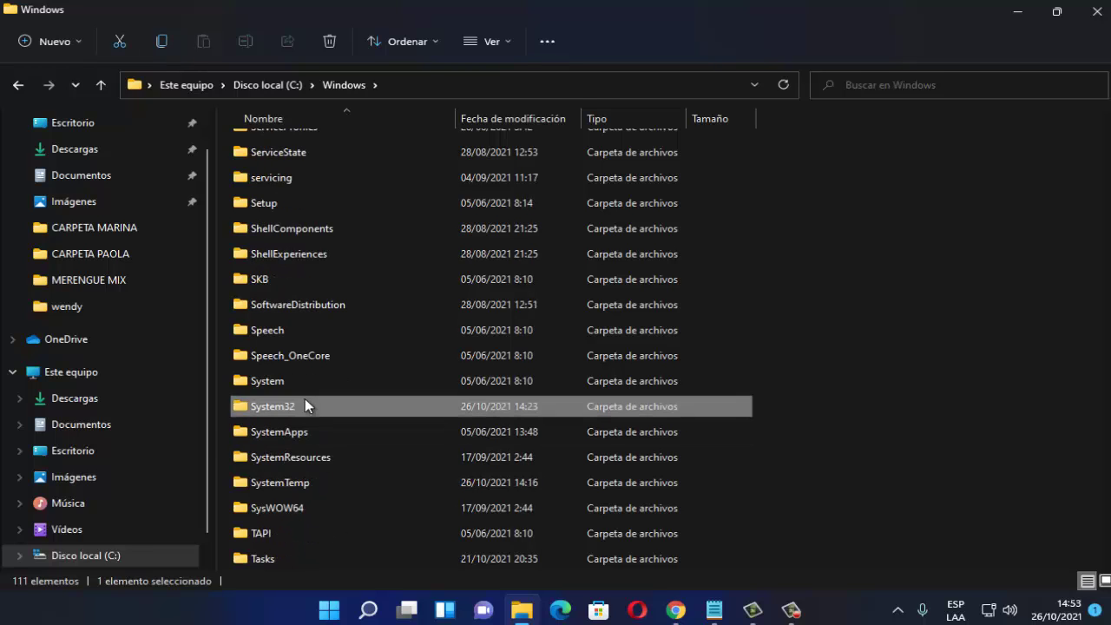
pyautogui.doubleClick(305, 401)
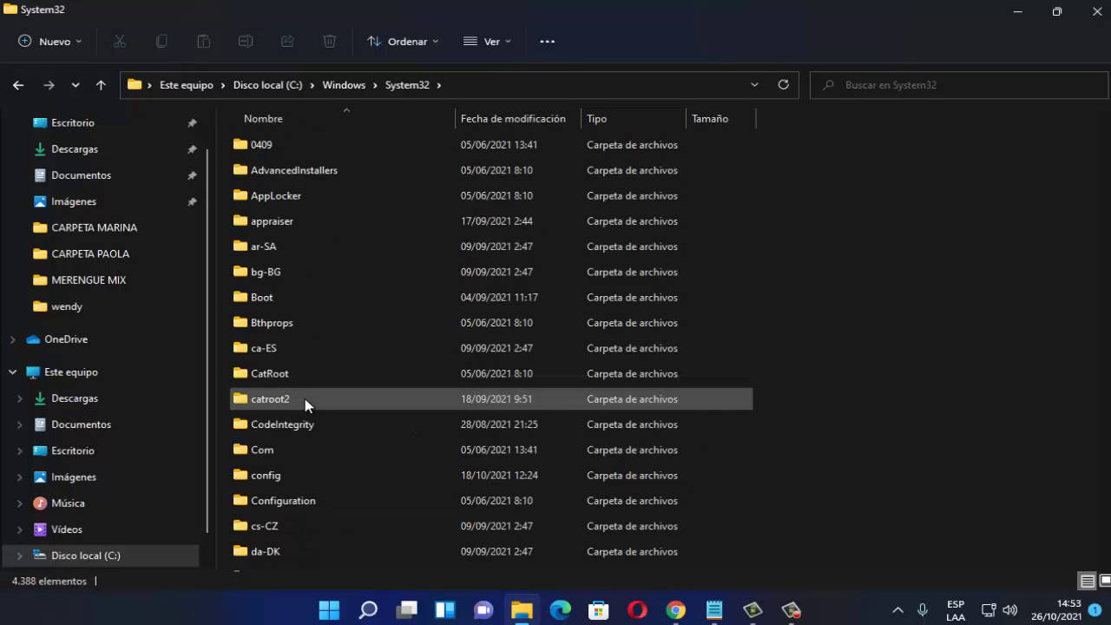
# Locate the ctfmon application in the System32 folder and run it.
pyautogui.scroll(-20, 305, 403)
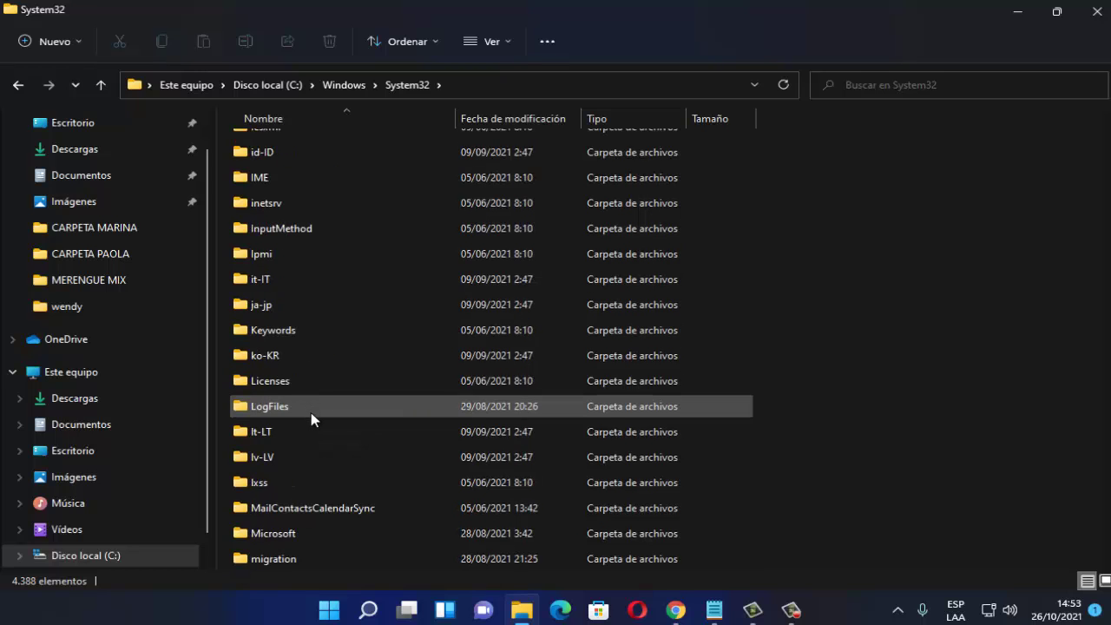
pyautogui.scroll(-20, 310, 415)
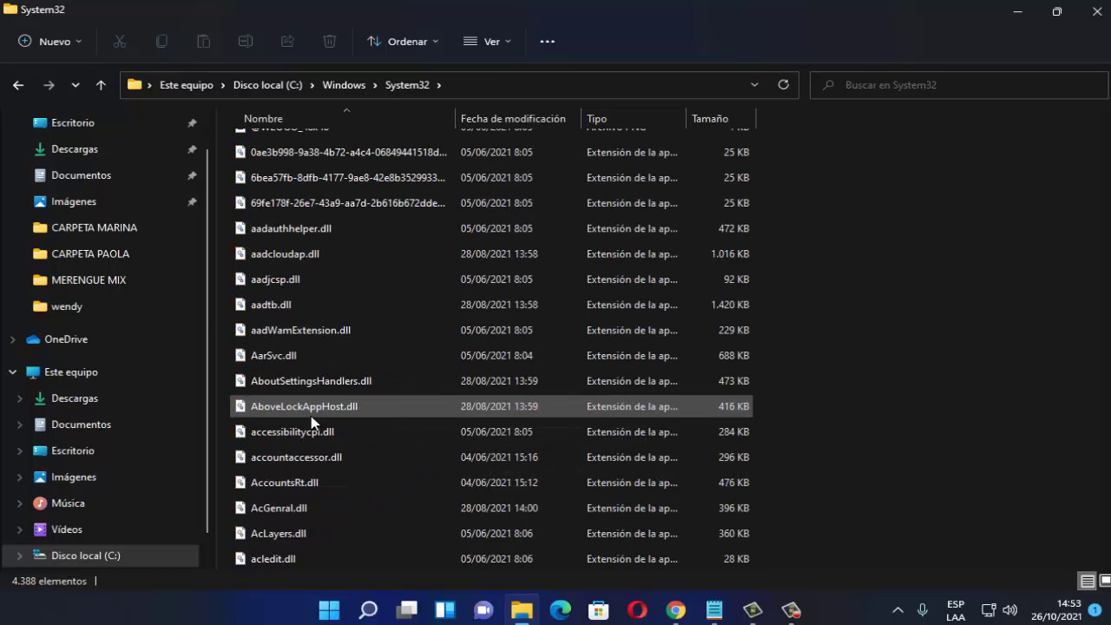
pyautogui.scroll(-15, 312, 422)
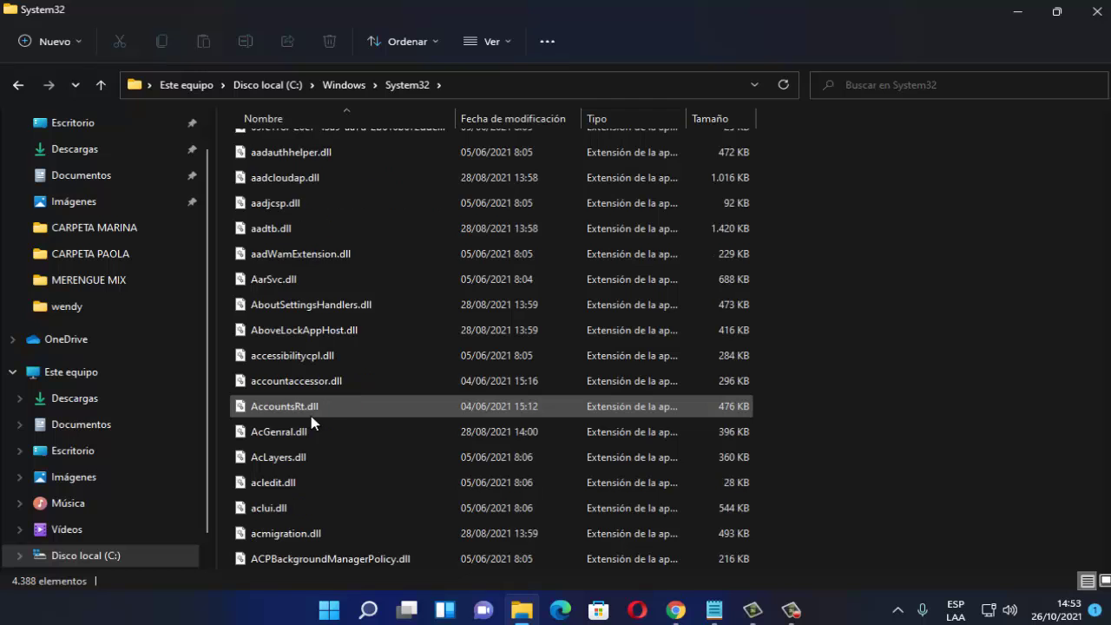
pyautogui.scroll(-20, 349, 438)
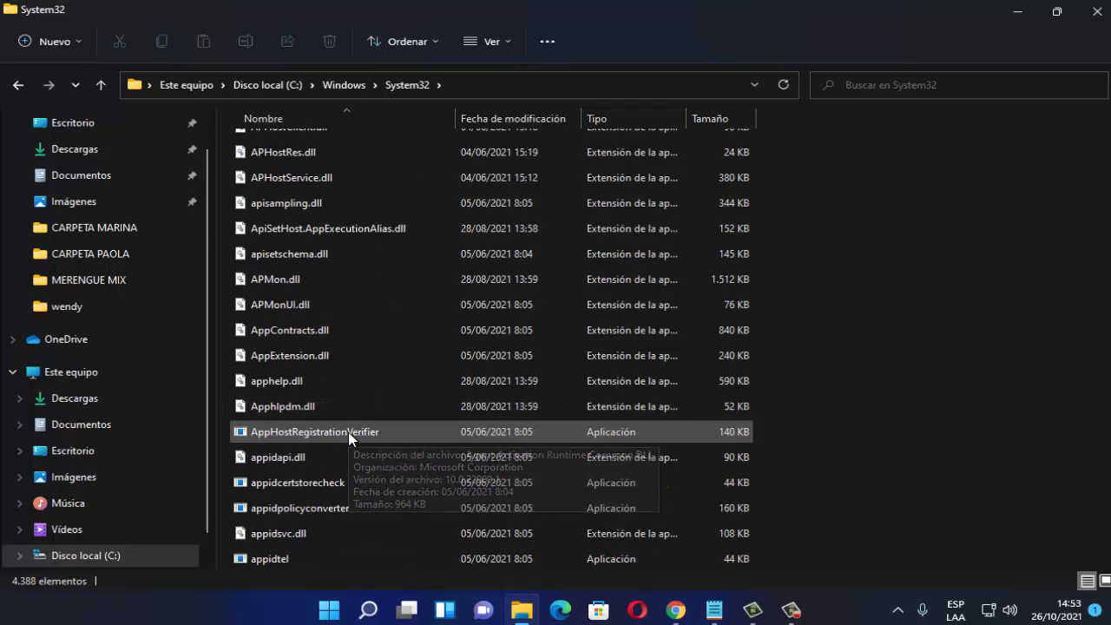
pyautogui.scroll(-20, 339, 449)
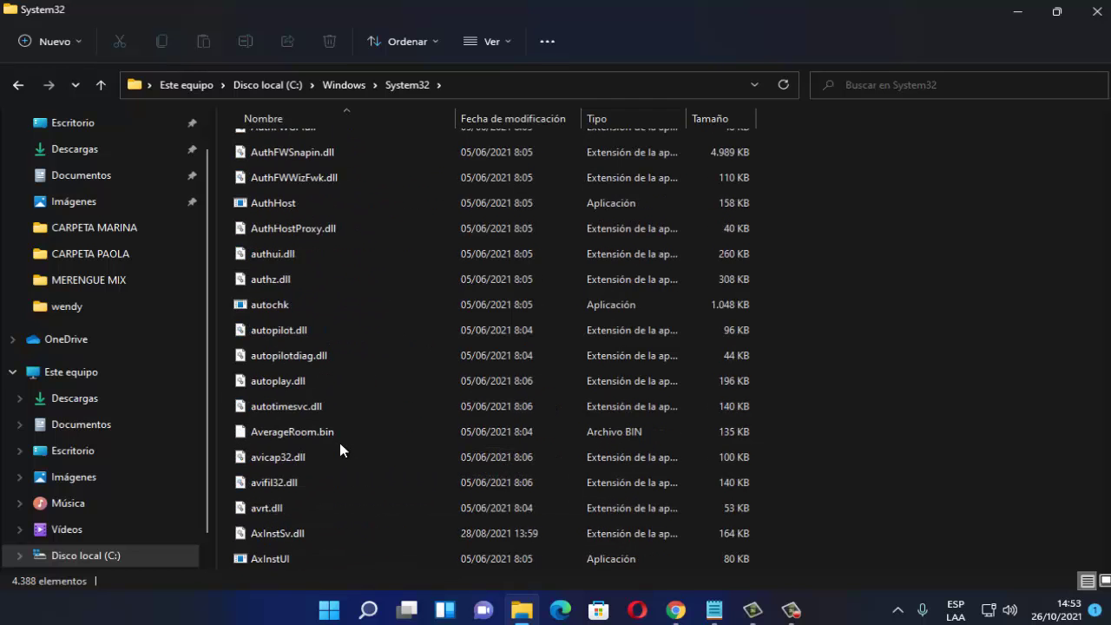
pyautogui.scroll(-20, 338, 450)
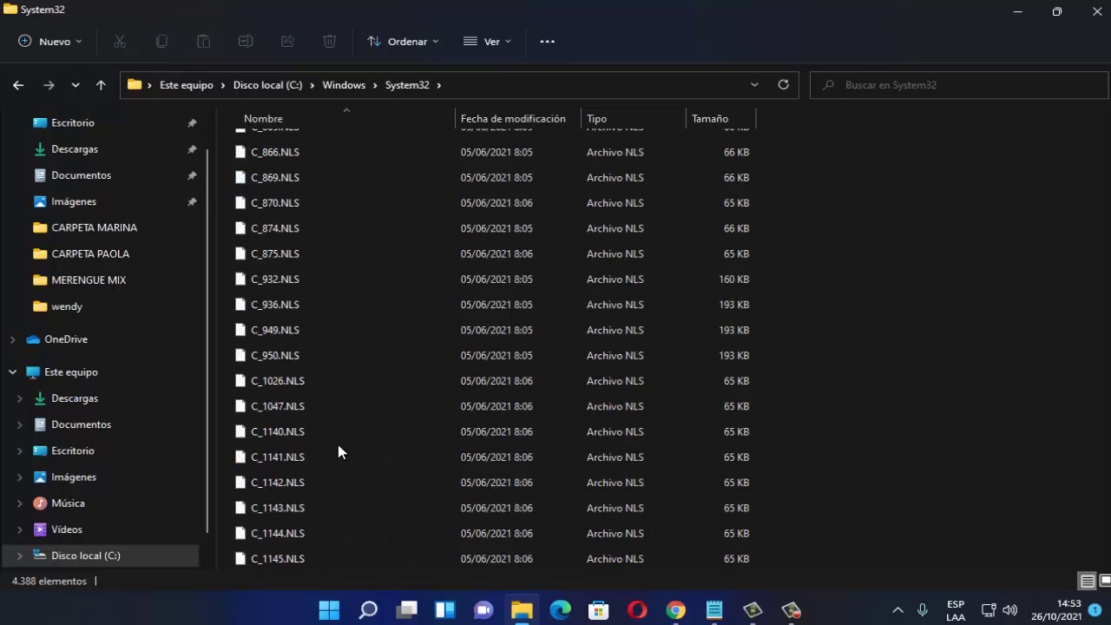
pyautogui.click(288, 434)
pyautogui.doubleClick(288, 434)
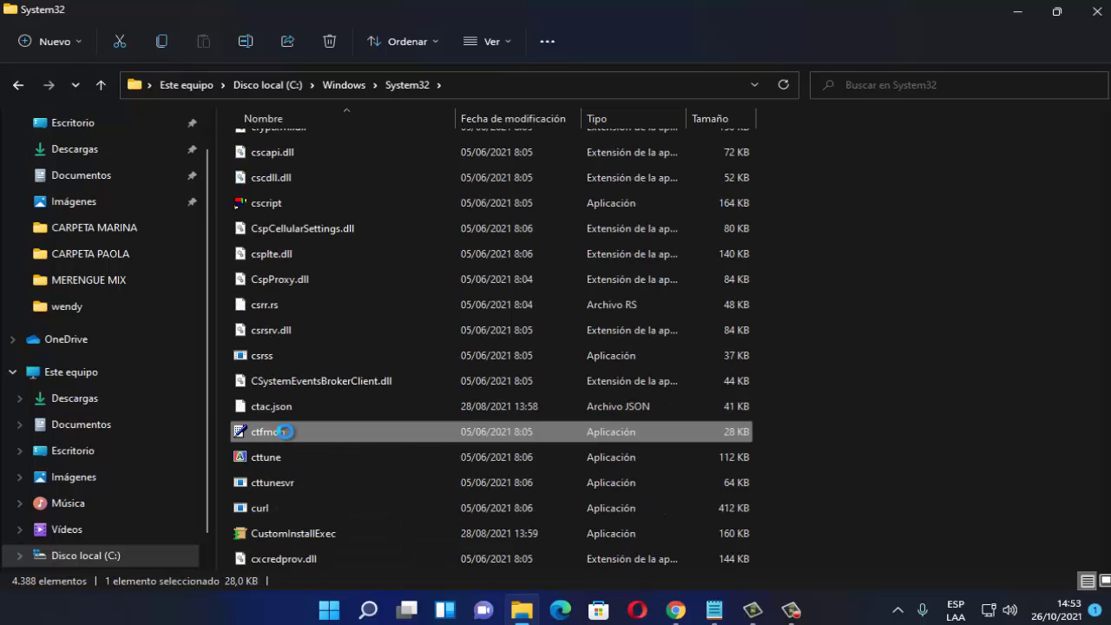
# Create a desktop shortcut to the ctfmon application and close File Explorer.
pyautogui.rightClick(286, 434)
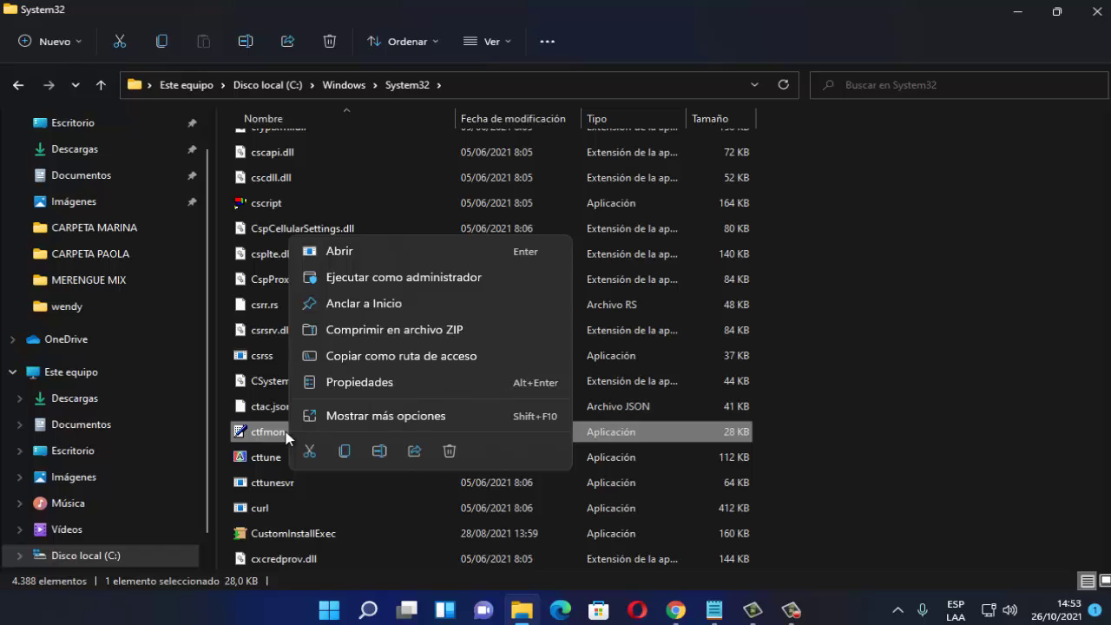
pyautogui.click(387, 416)
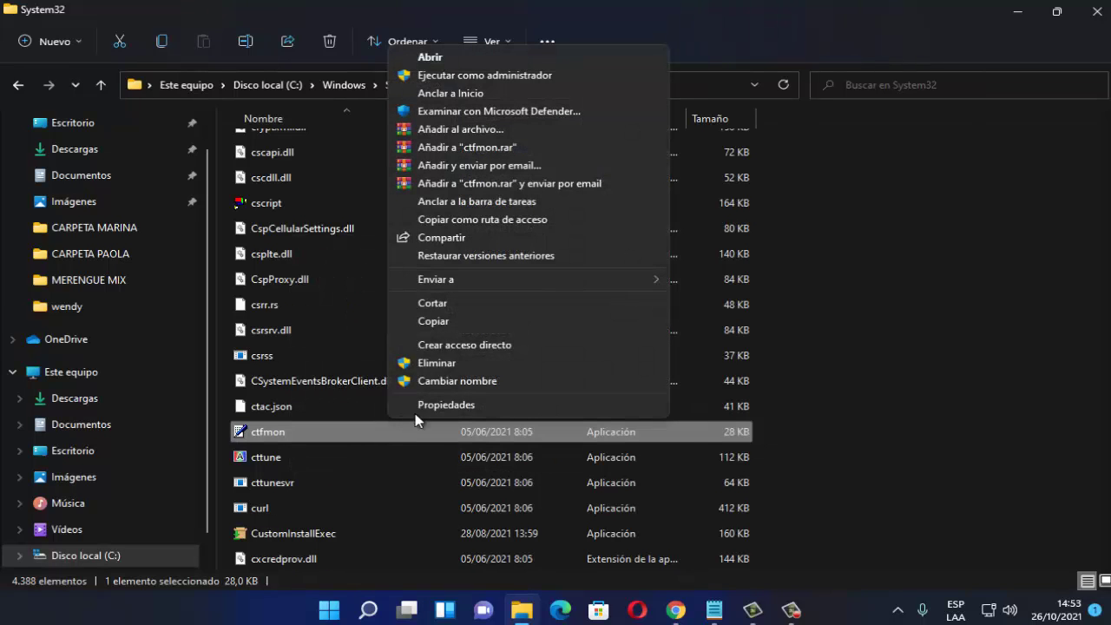
pyautogui.moveTo(473, 280)
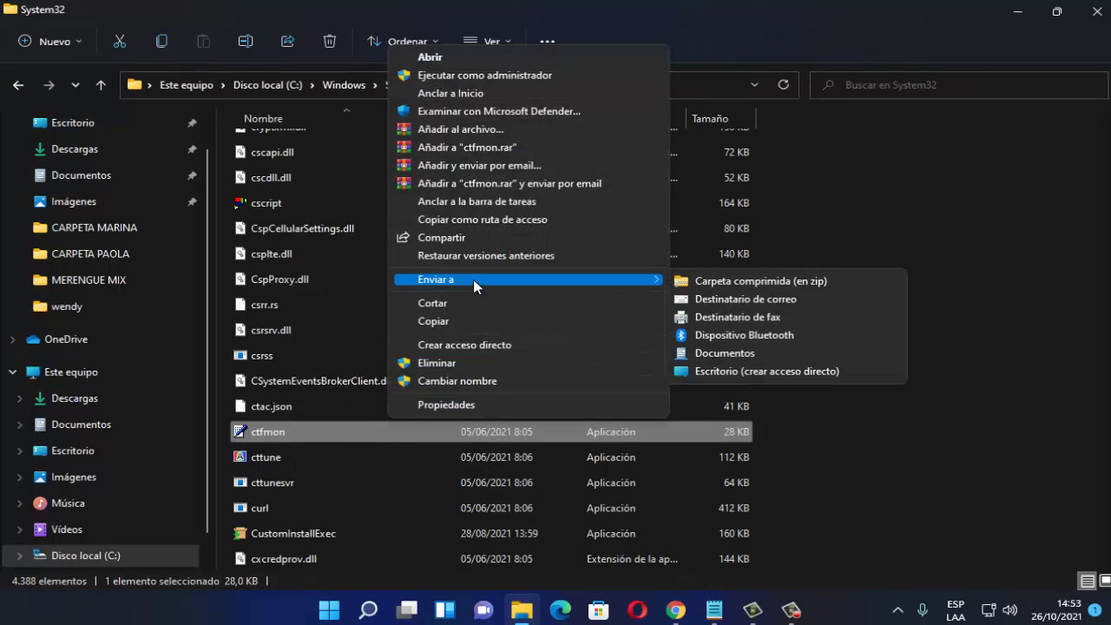
pyautogui.click(741, 372)
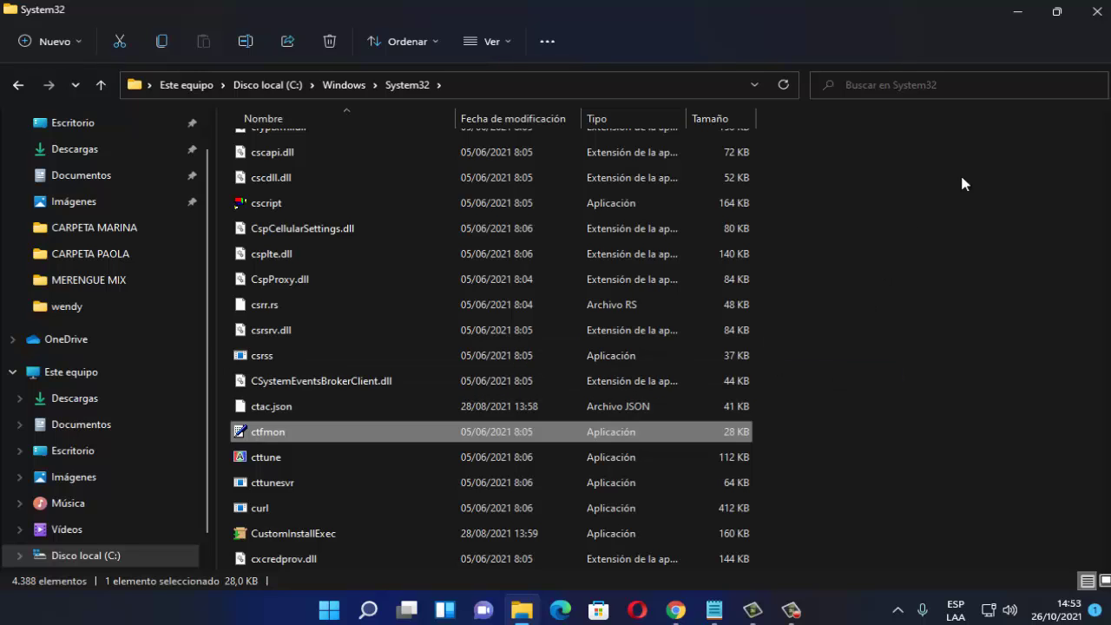
pyautogui.click(1095, 11)
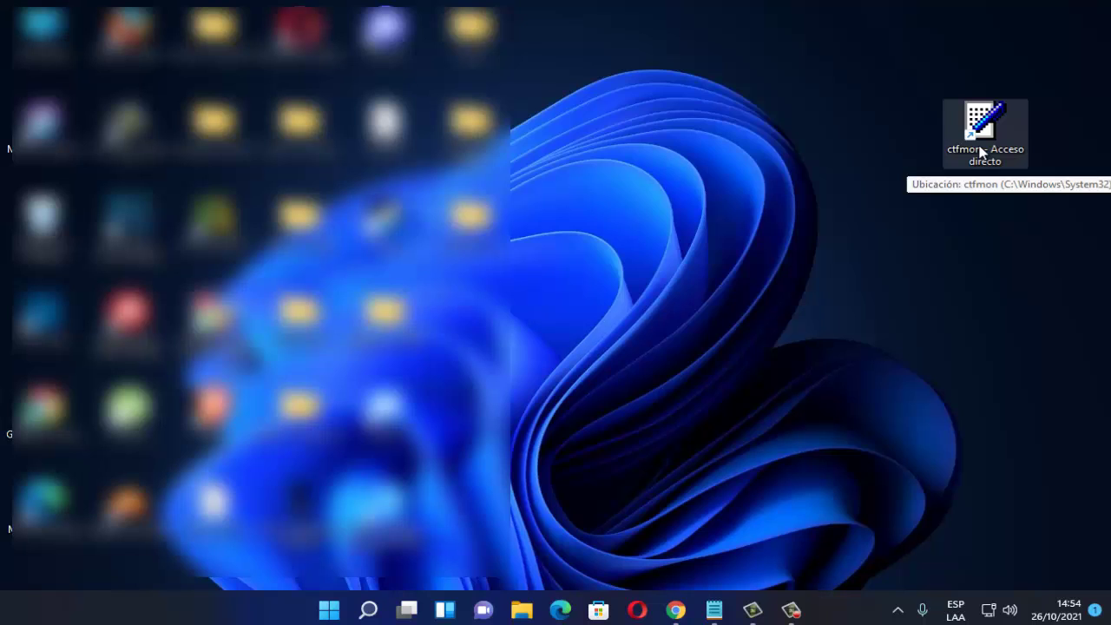
# Open the Inicio startup folder by running the shell:startup command.
pyautogui.rightClick(338, 613)
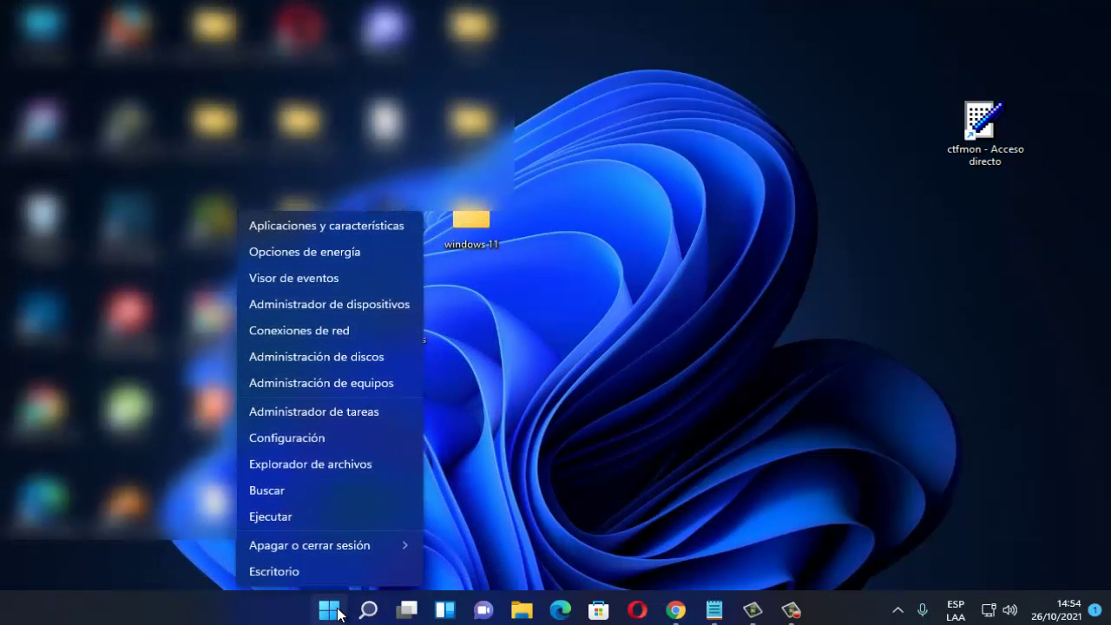
pyautogui.click(309, 516)
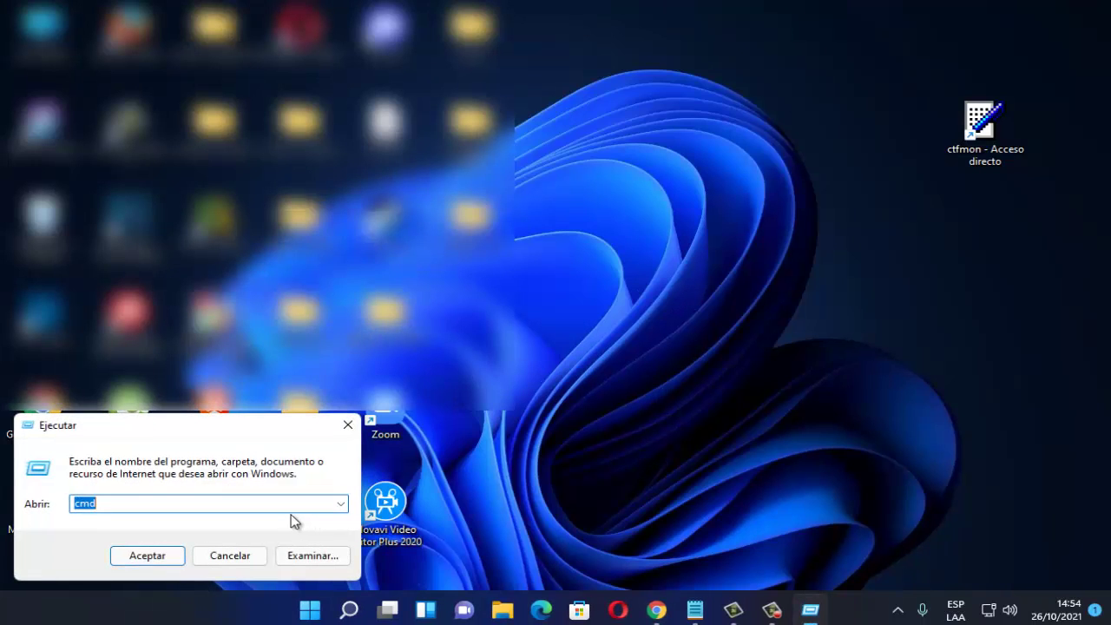
pyautogui.press('BackSpace')
pyautogui.write('s')
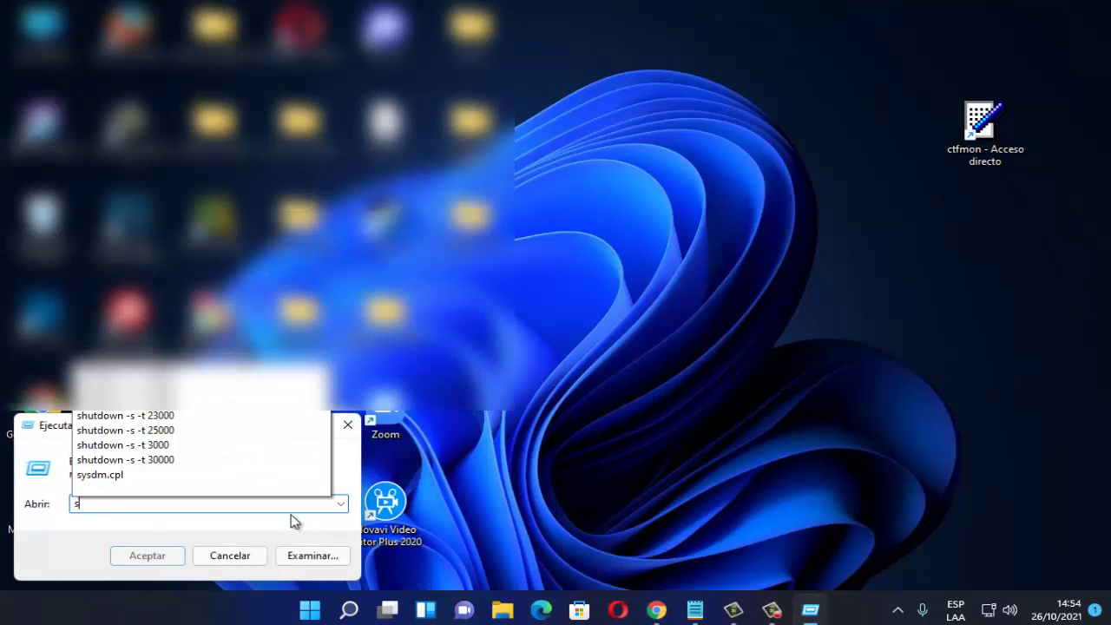
pyautogui.write('hell')
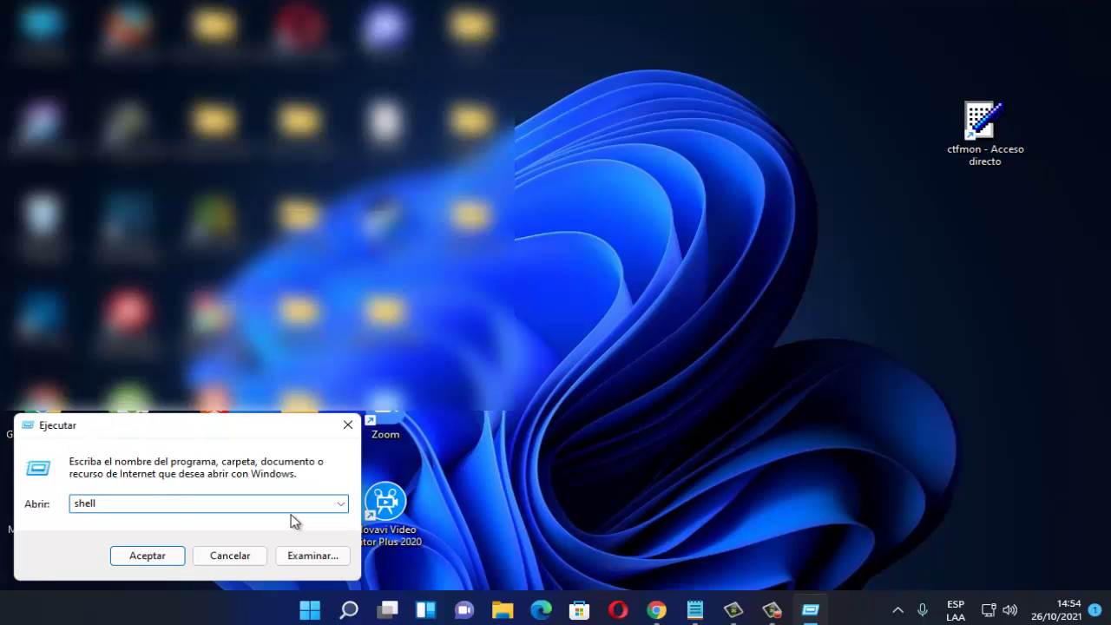
pyautogui.write(':')
pyautogui.write('tup')
pyautogui.press('Return')
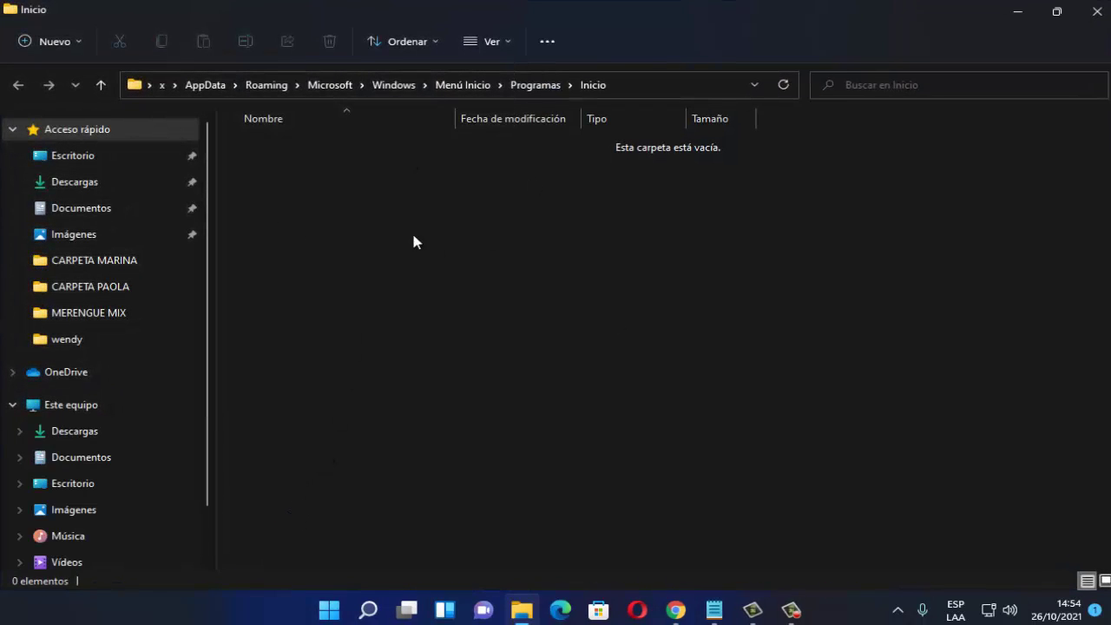
# Cut the ctfmon shortcut from the desktop and paste it into the Inicio startup folder.
pyautogui.click(1018, 13)
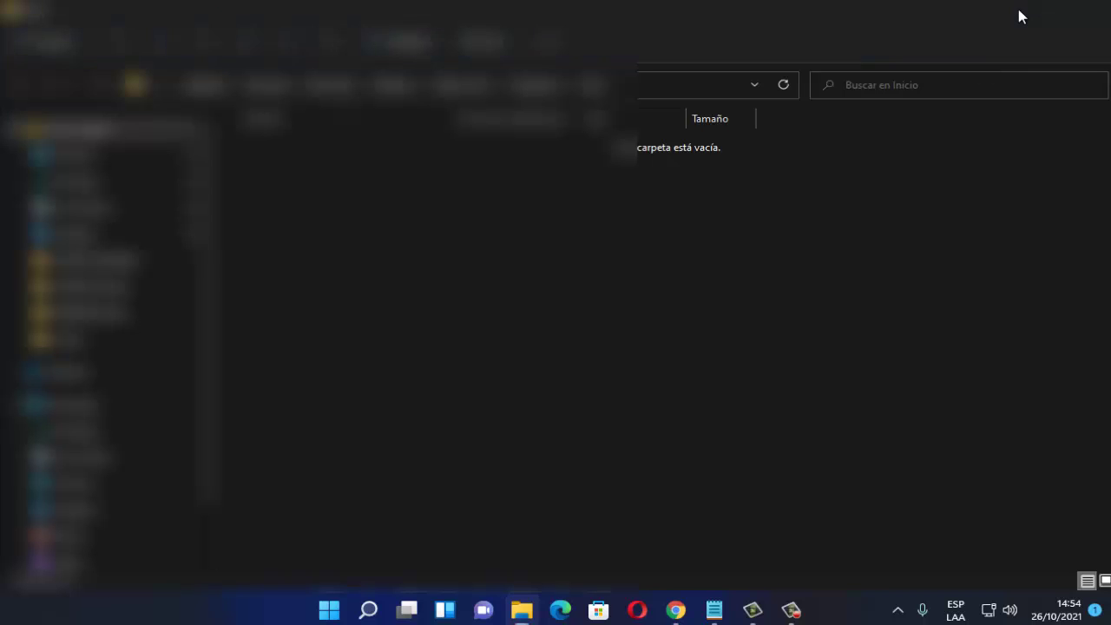
pyautogui.click(1018, 10)
pyautogui.rightClick(996, 136)
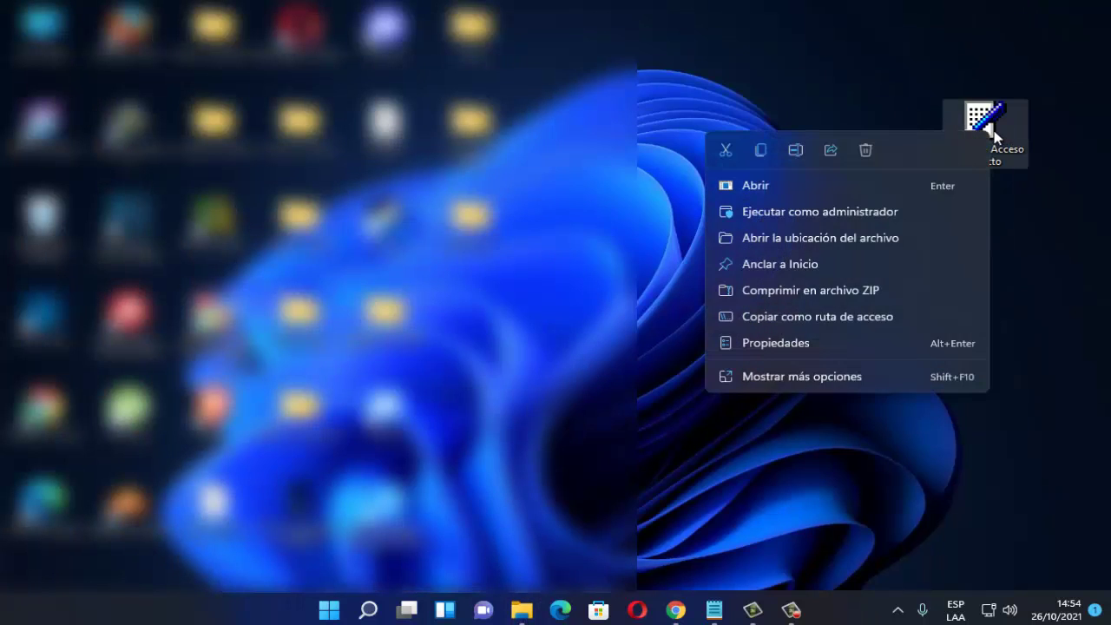
pyautogui.click(729, 161)
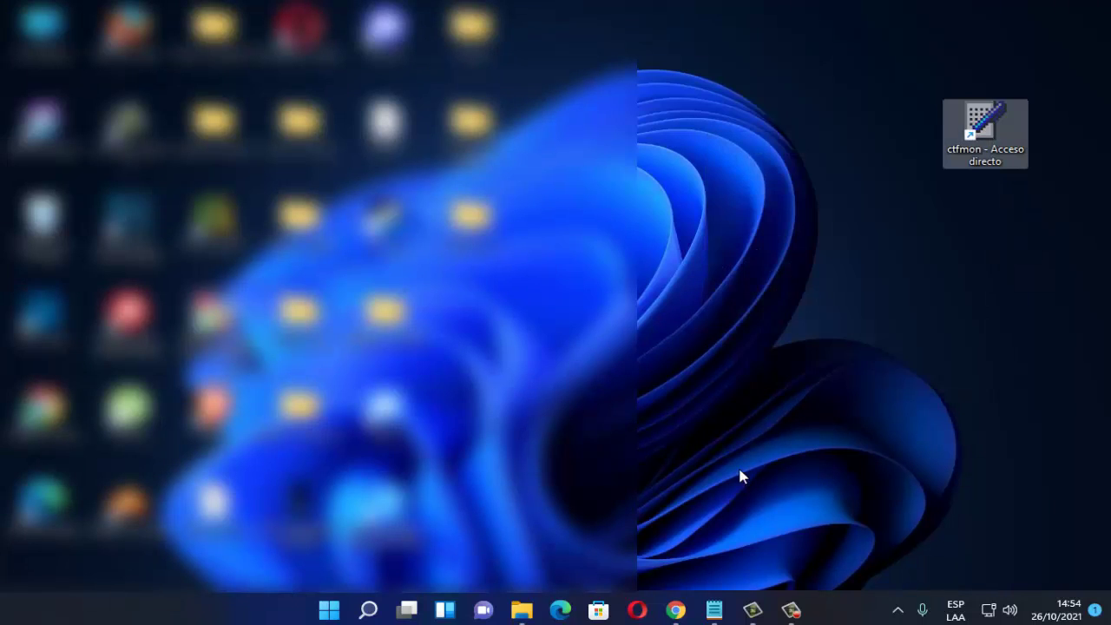
pyautogui.click(523, 610)
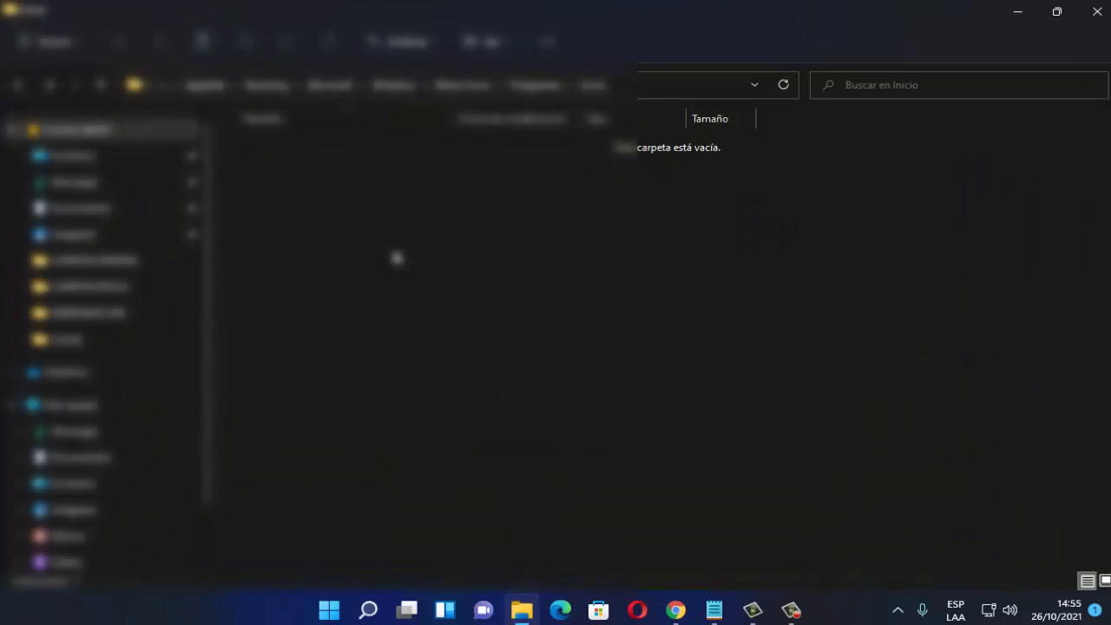
pyautogui.rightClick(395, 252)
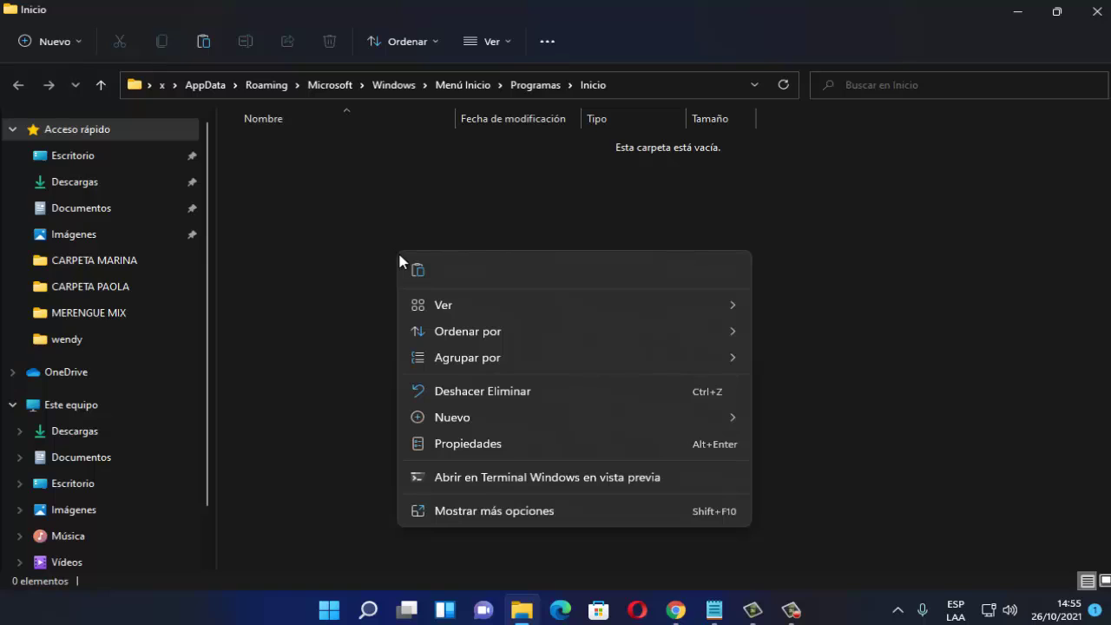
pyautogui.click(423, 276)
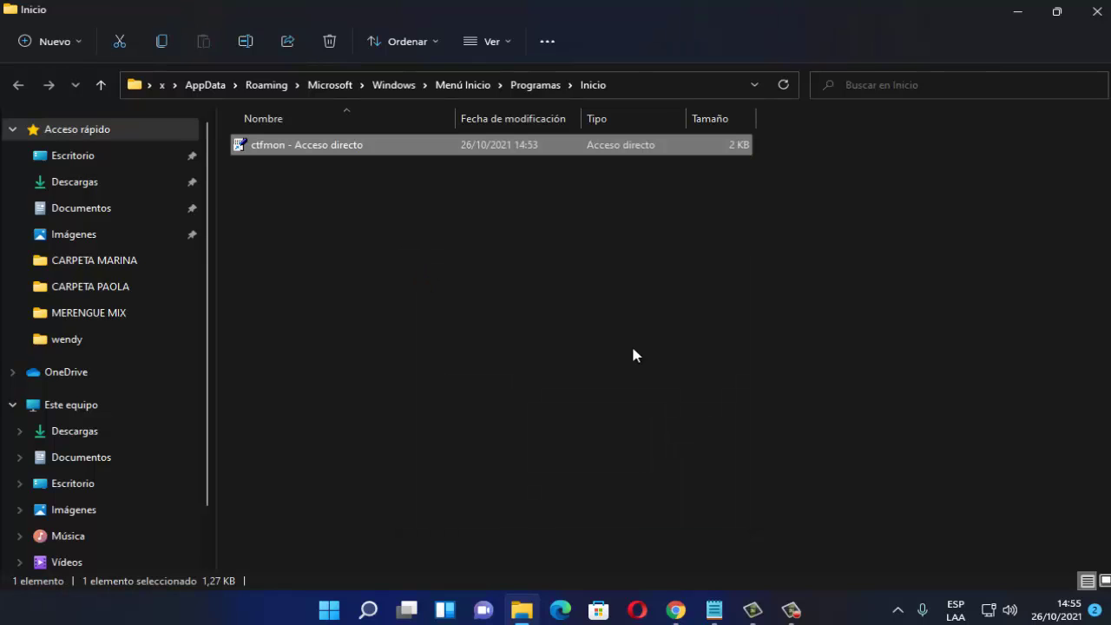
# Open the Servicios console by running the services.msc command.
pyautogui.rightClick(325, 610)
pyautogui.click(294, 521)
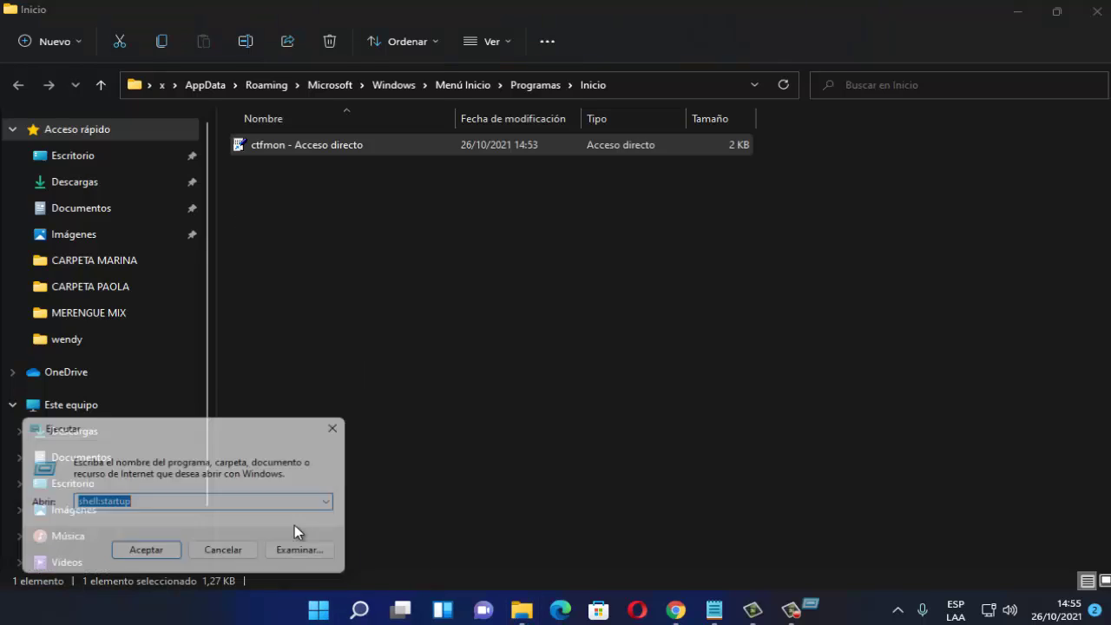
pyautogui.press('BackSpace')
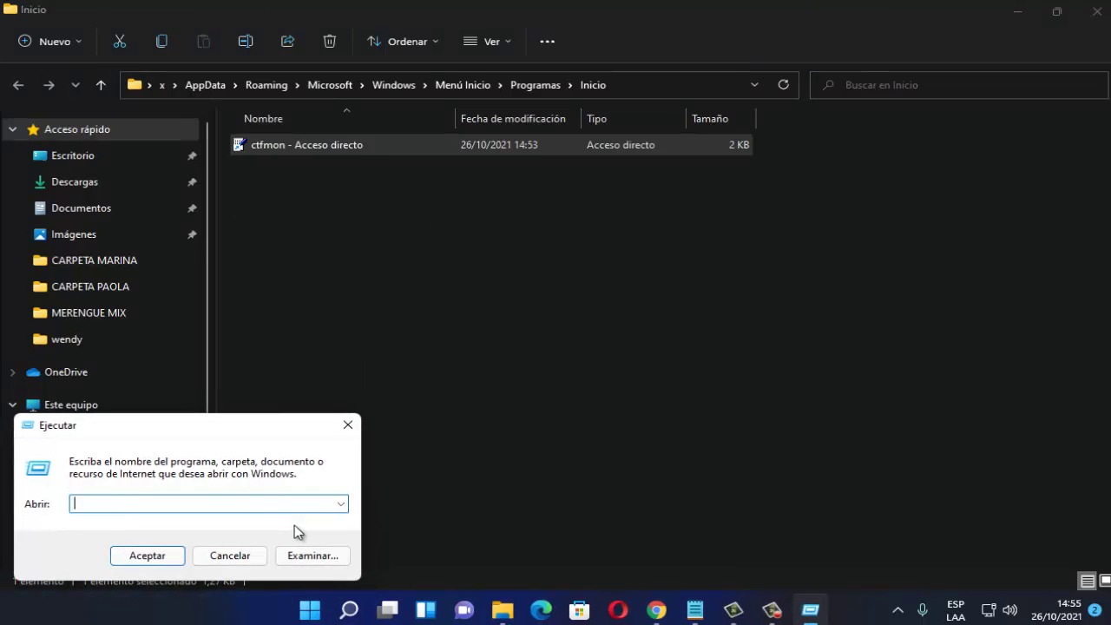
pyautogui.write('services.msc')
pyautogui.press('Return')
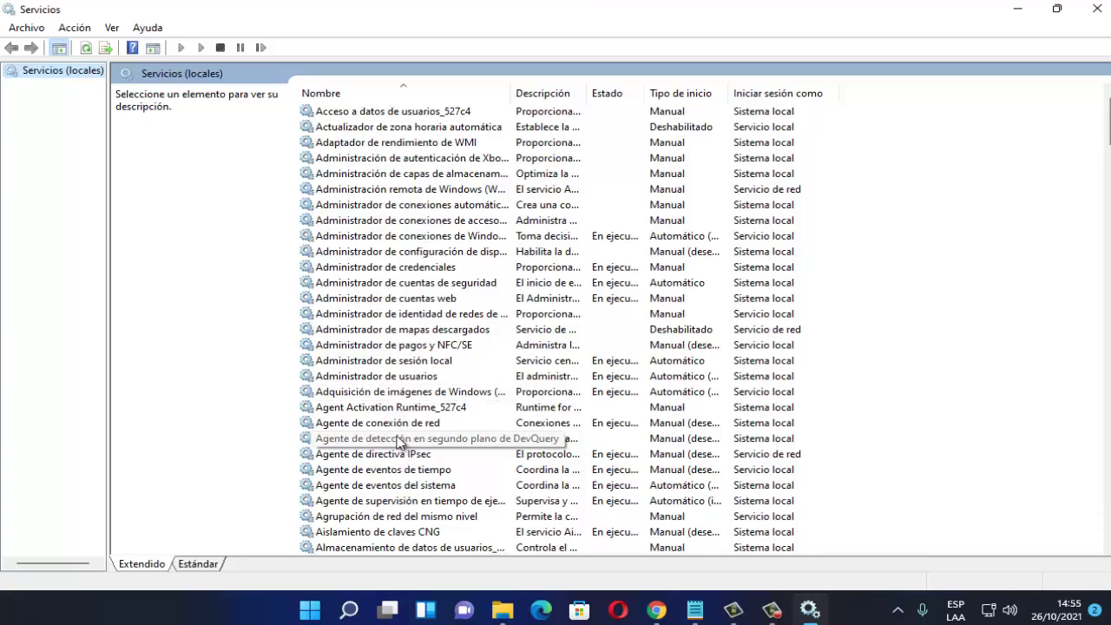
# Try setting the startup type of Servicio de Panel de escritura a mano y teclado táctil to Automático, and close Servicios.
pyautogui.scroll(-20, 353, 353)
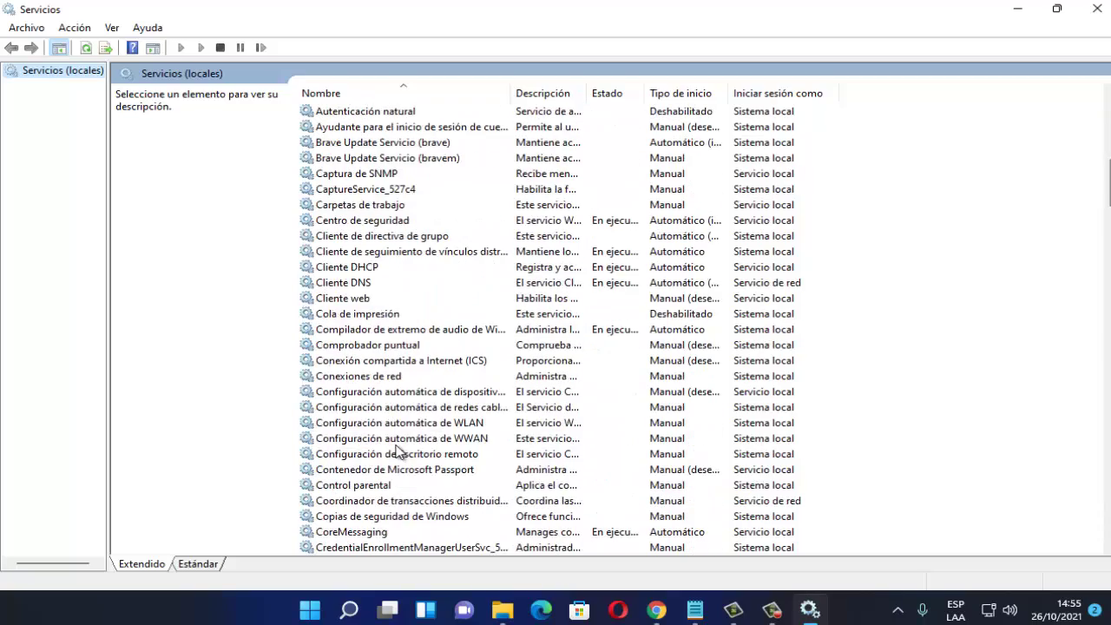
pyautogui.scroll(-8, 519, 408)
pyautogui.click(409, 222)
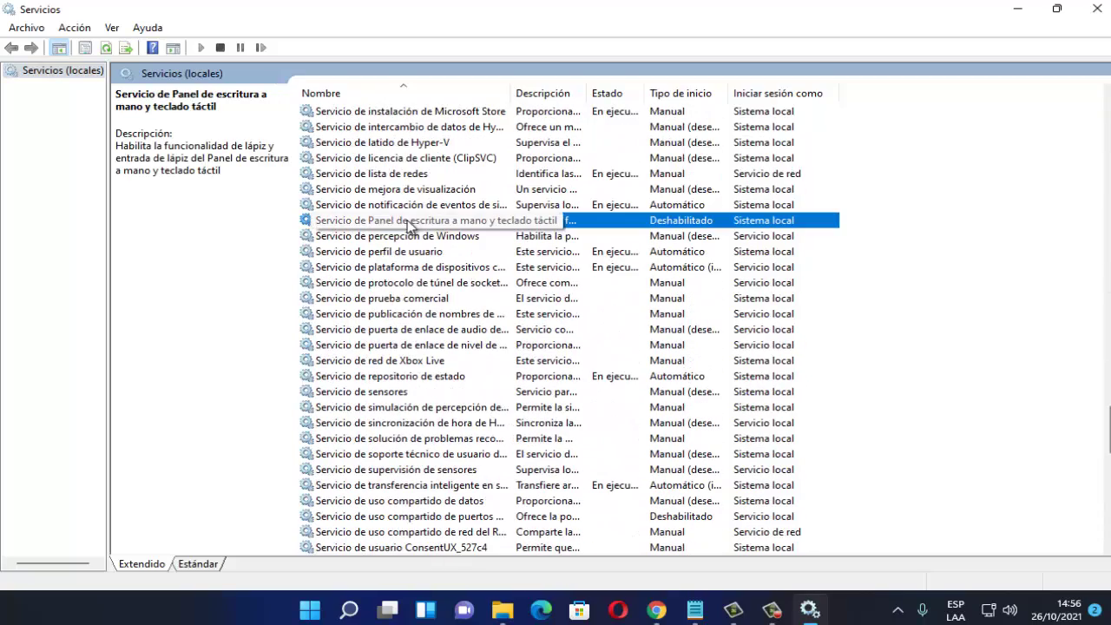
pyautogui.rightClick(407, 221)
pyautogui.click(459, 379)
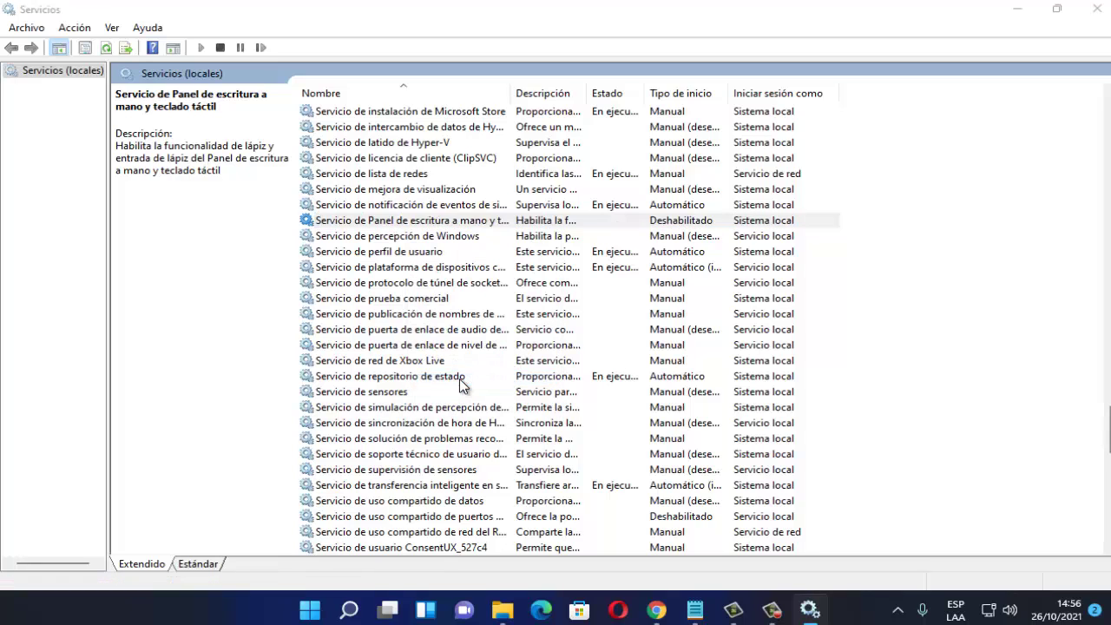
pyautogui.click(543, 278)
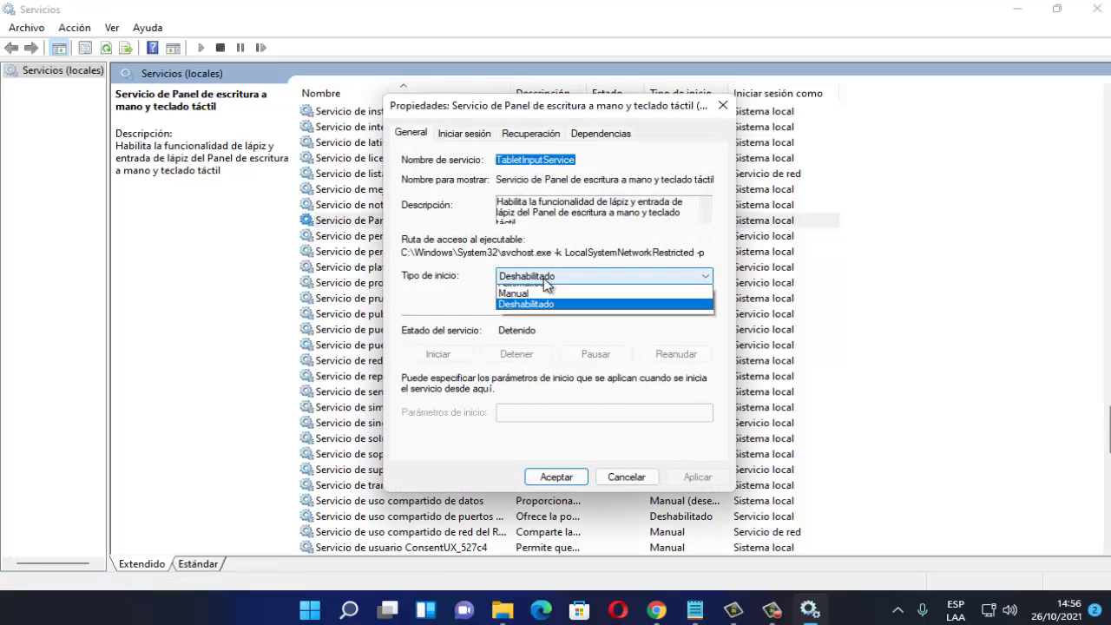
pyautogui.click(537, 303)
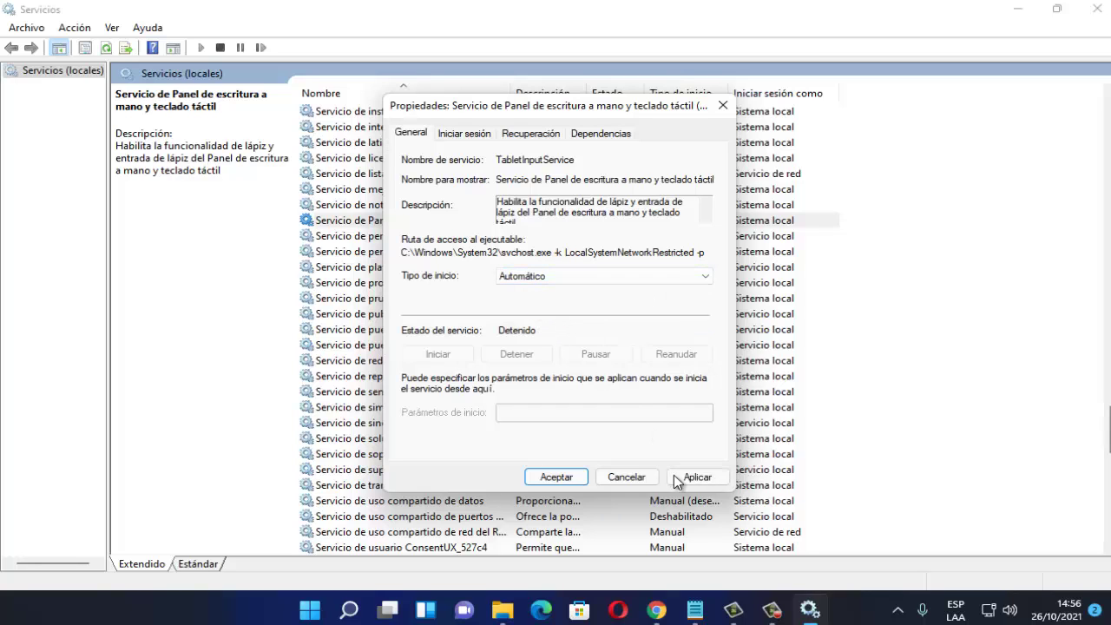
pyautogui.click(620, 477)
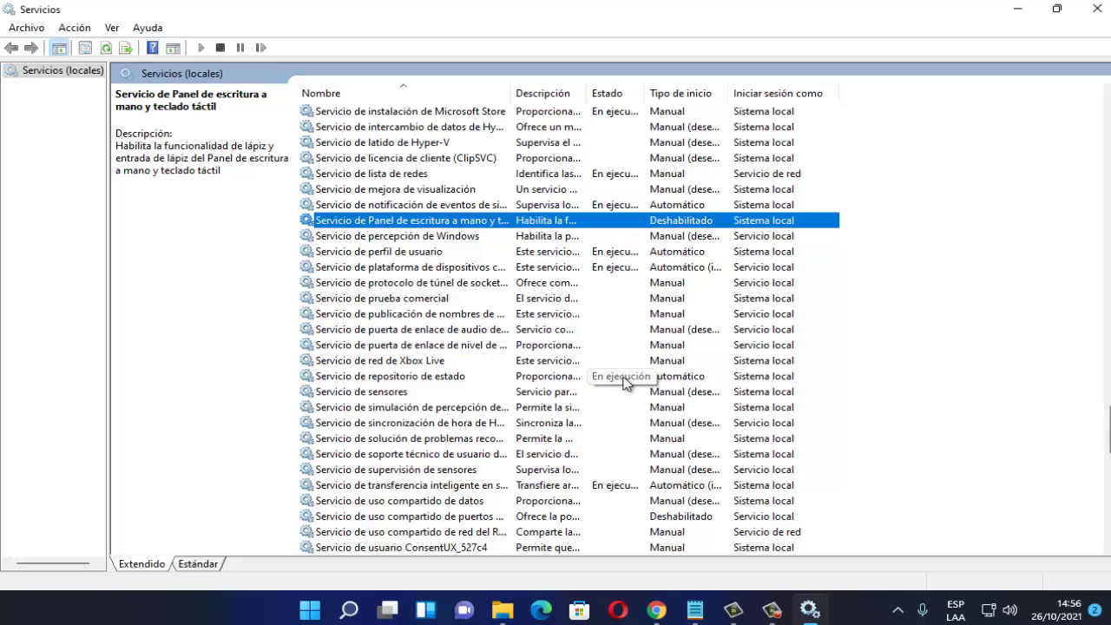
pyautogui.click(1099, 10)
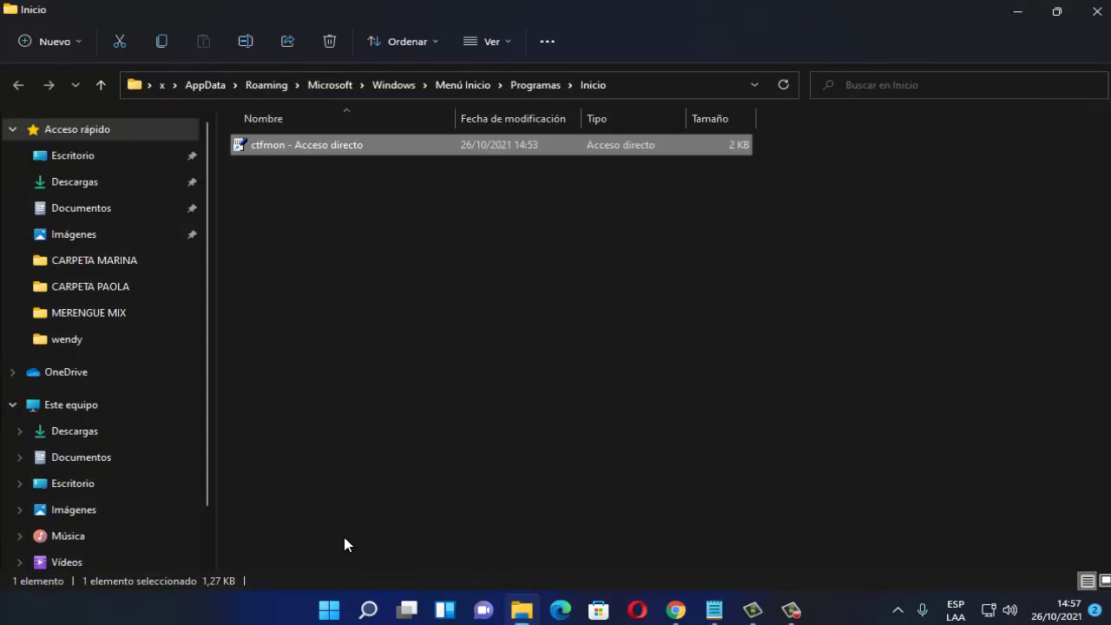
# Restart the Explorador de Windows process in Administrador de tareas and close Administrador de tareas.
pyautogui.rightClick(327, 612)
pyautogui.click(329, 411)
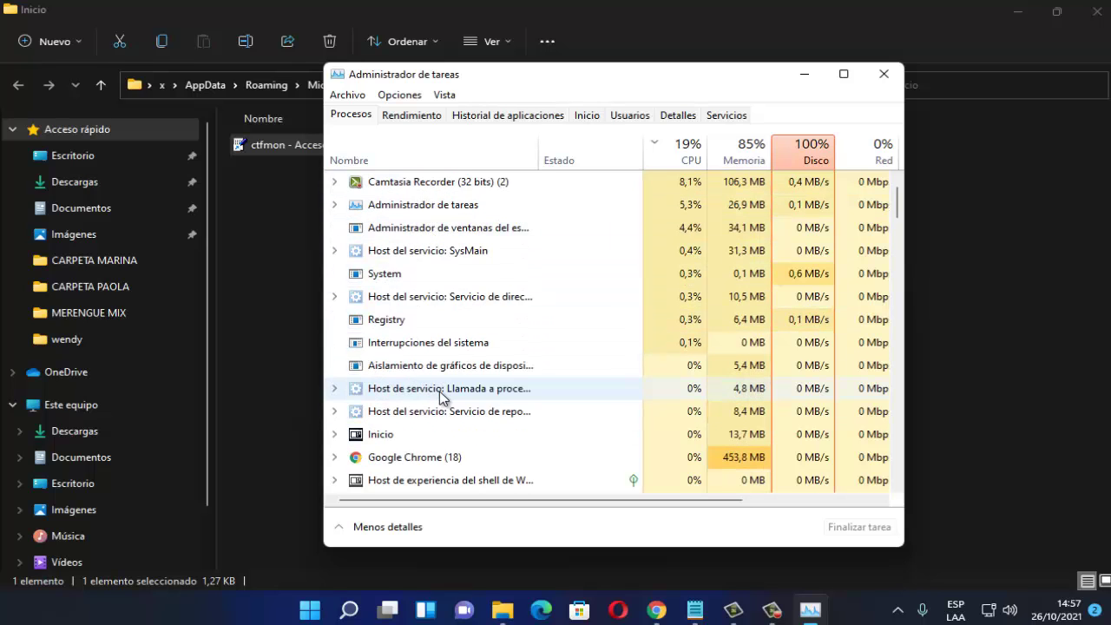
pyautogui.scroll(-1, 440, 397)
pyautogui.scroll(-4, 439, 397)
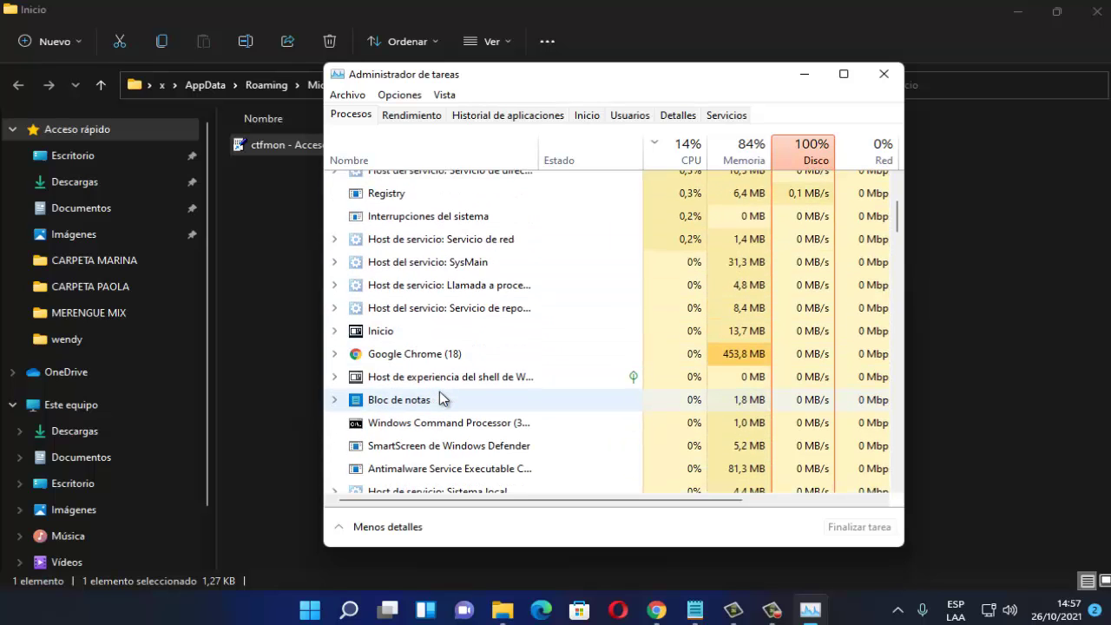
pyautogui.scroll(-4, 440, 397)
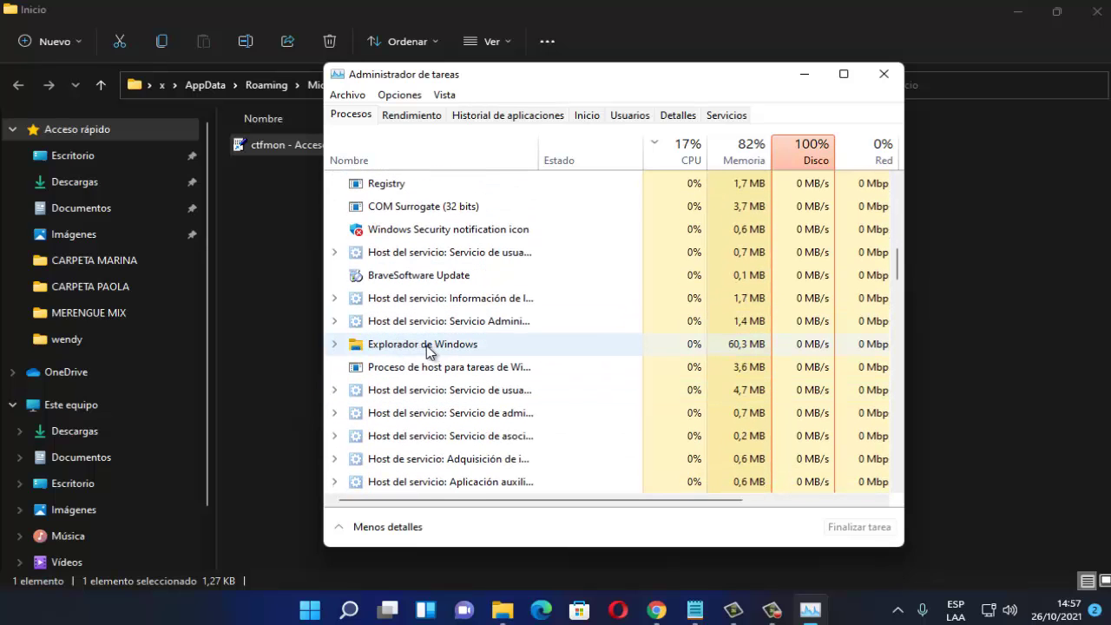
pyautogui.rightClick(420, 345)
pyautogui.click(398, 348)
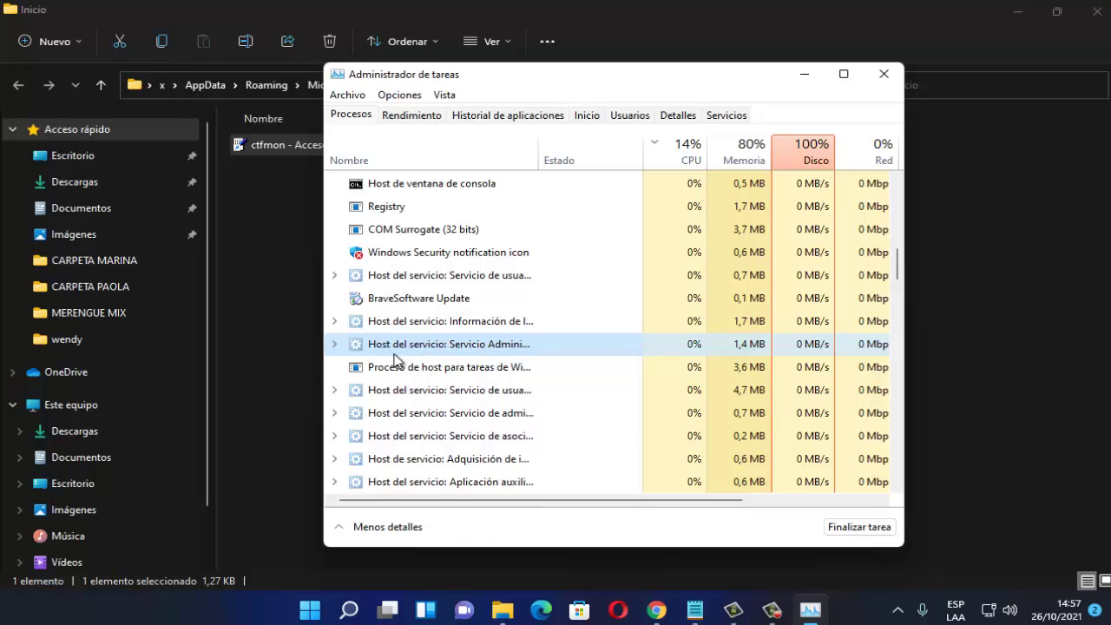
pyautogui.scroll(5, 437, 388)
pyautogui.rightClick(405, 349)
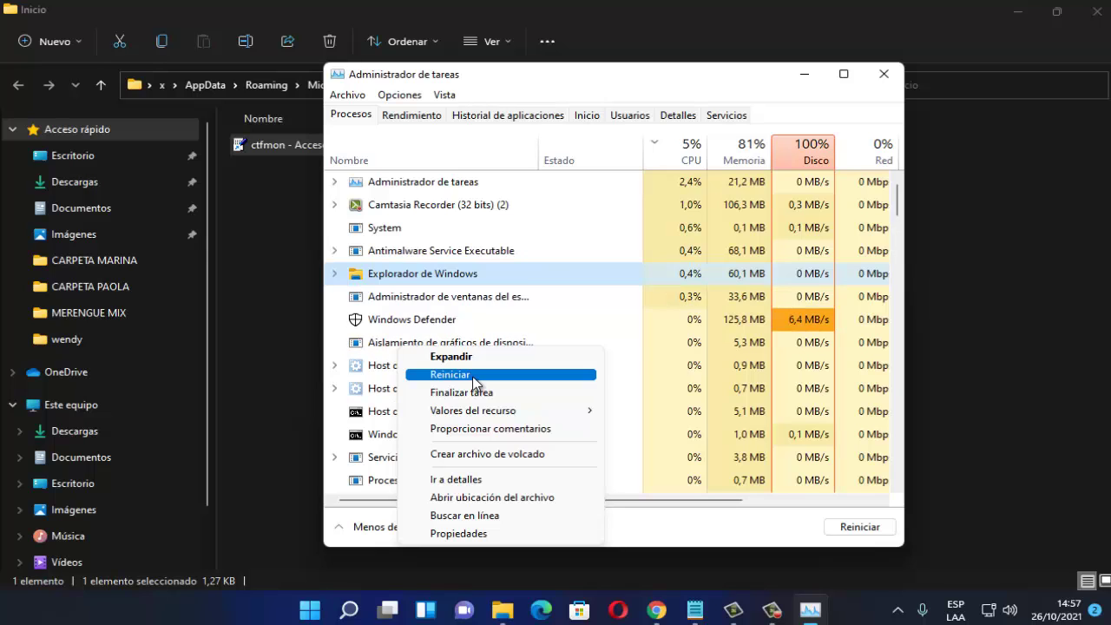
pyautogui.click(473, 376)
pyautogui.click(897, 78)
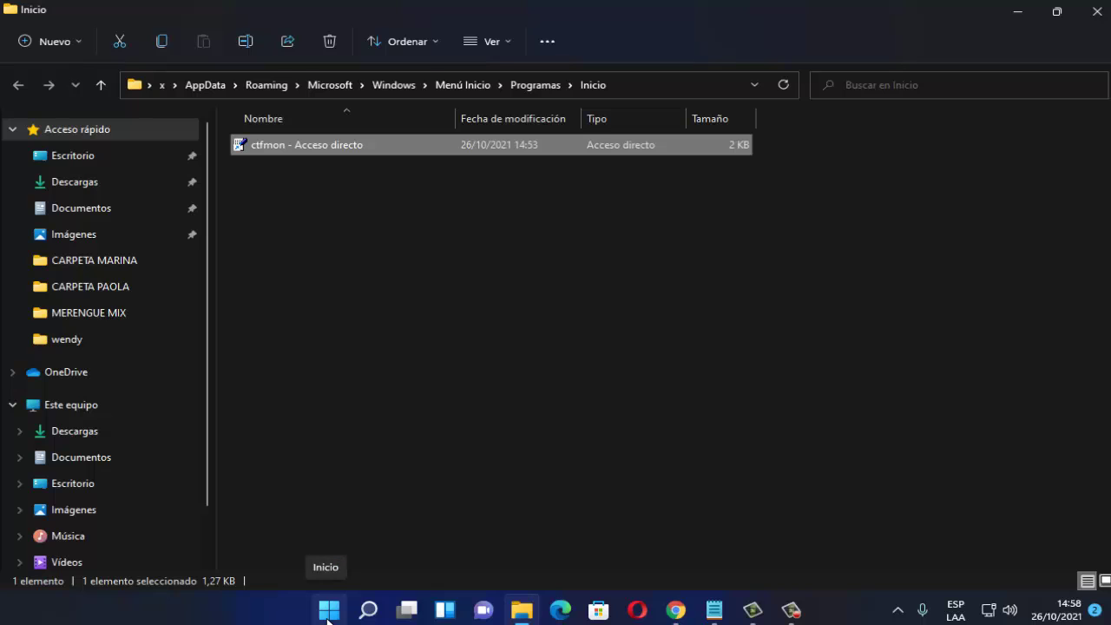
# Run the control command and open Administrador de tareas from a Control Panel search for administrador.
pyautogui.rightClick(327, 616)
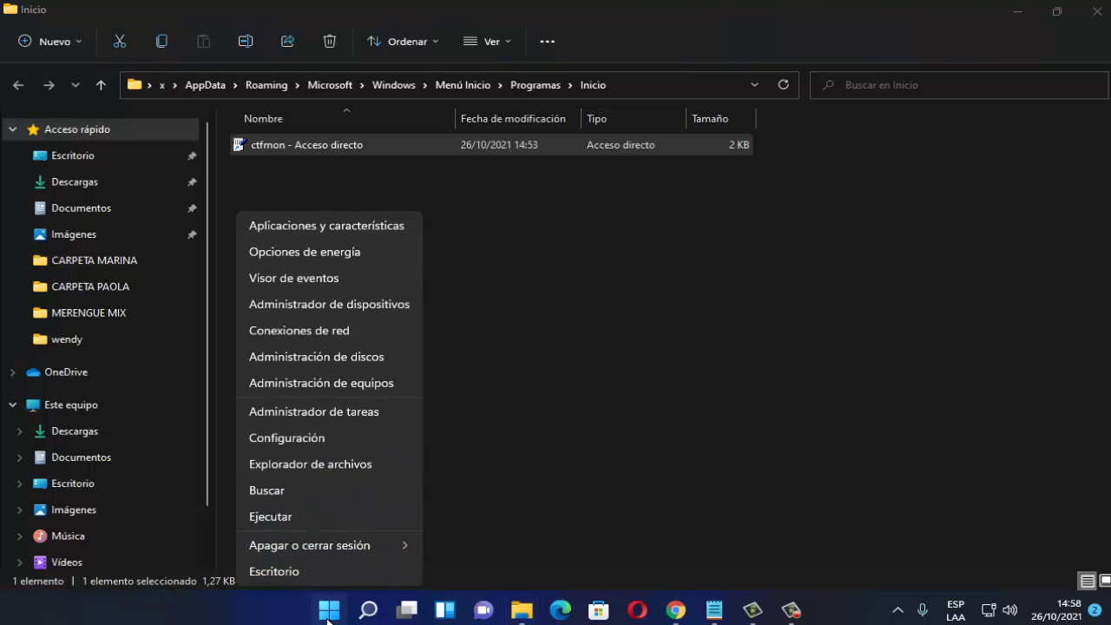
pyautogui.click(320, 516)
pyautogui.write('control')
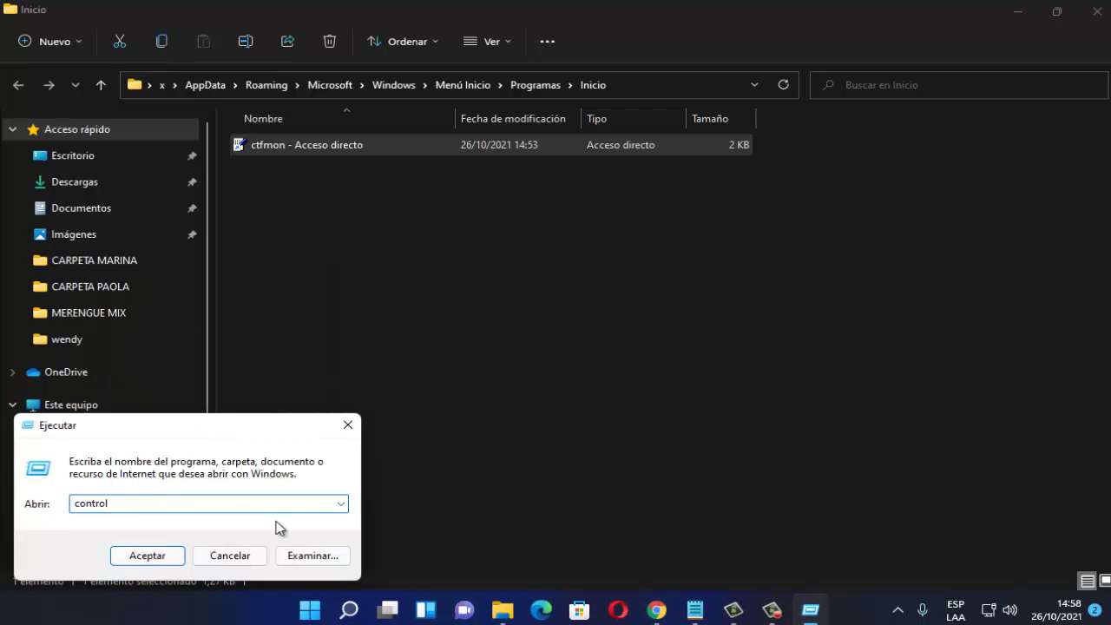
pyautogui.press('Return')
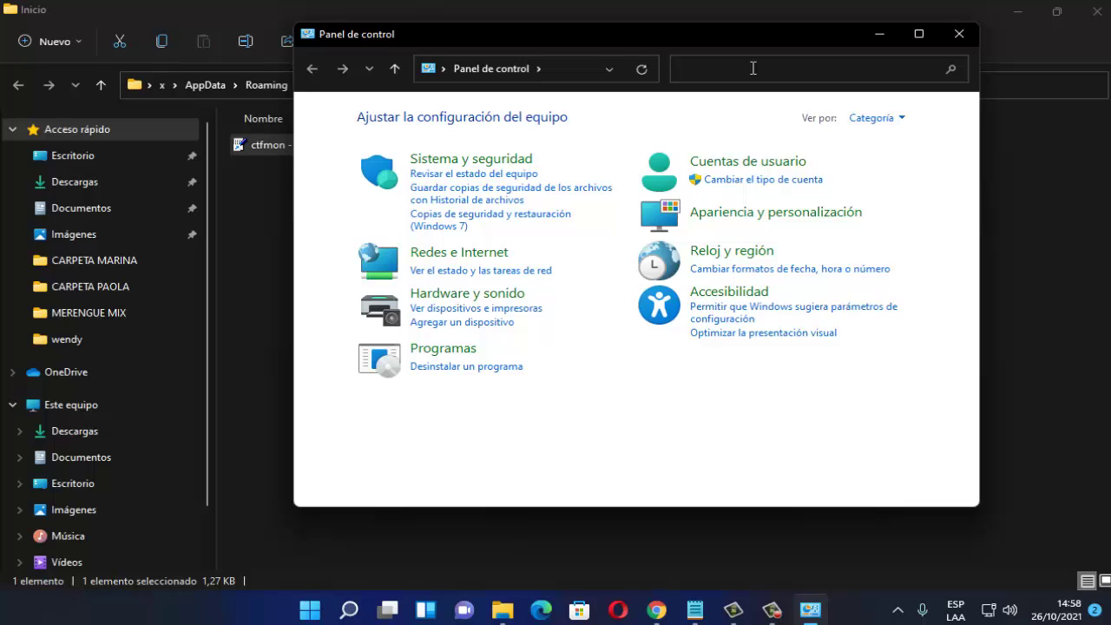
pyautogui.write('administrador')
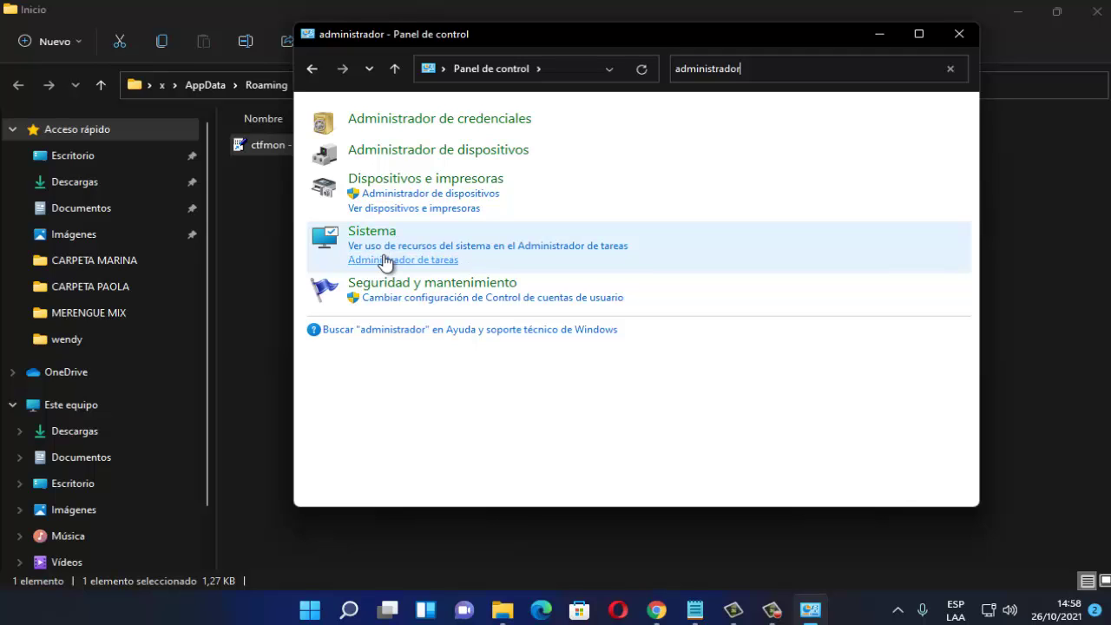
pyautogui.click(387, 260)
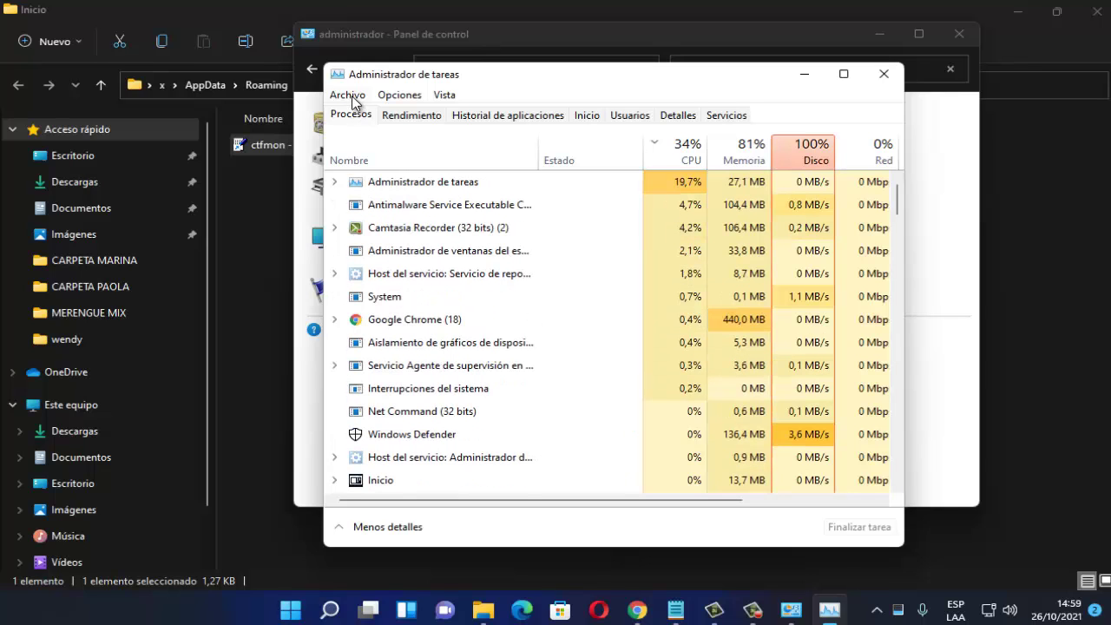
# Create a new task in Administrador de tareas that runs cmd from the System32 folder with administrative privileges.
pyautogui.click(353, 97)
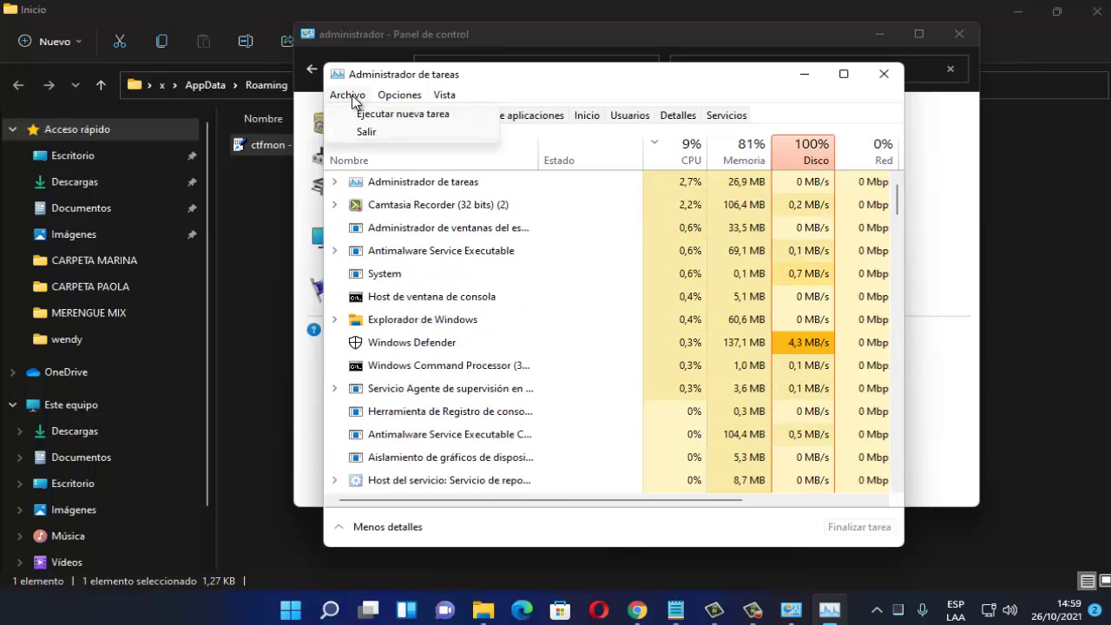
pyautogui.click(382, 114)
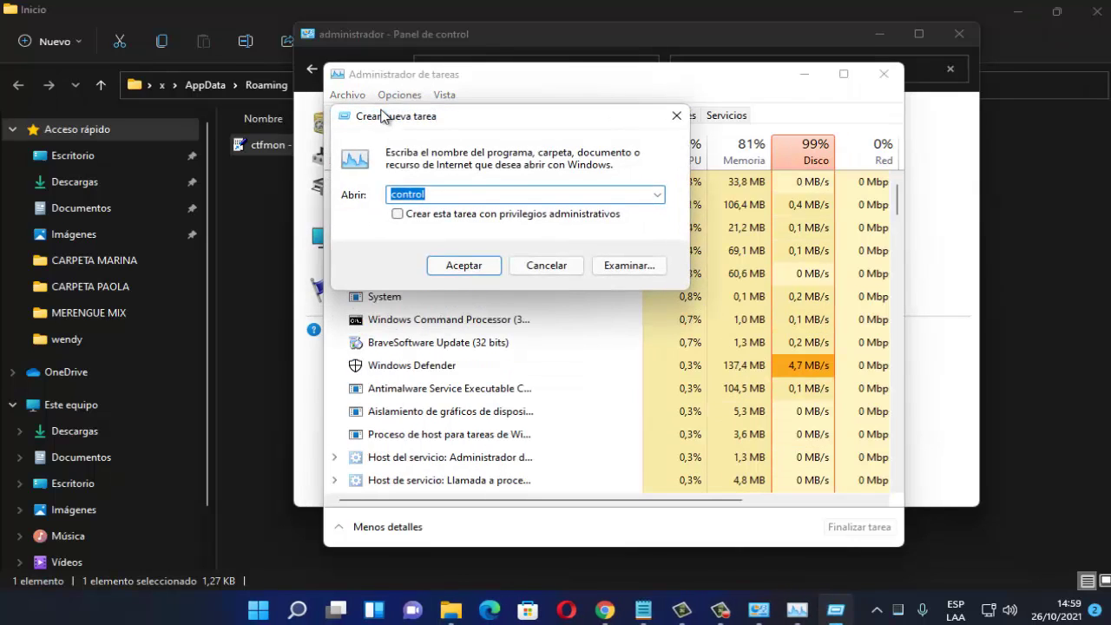
pyautogui.press('BackSpace')
pyautogui.click(629, 265)
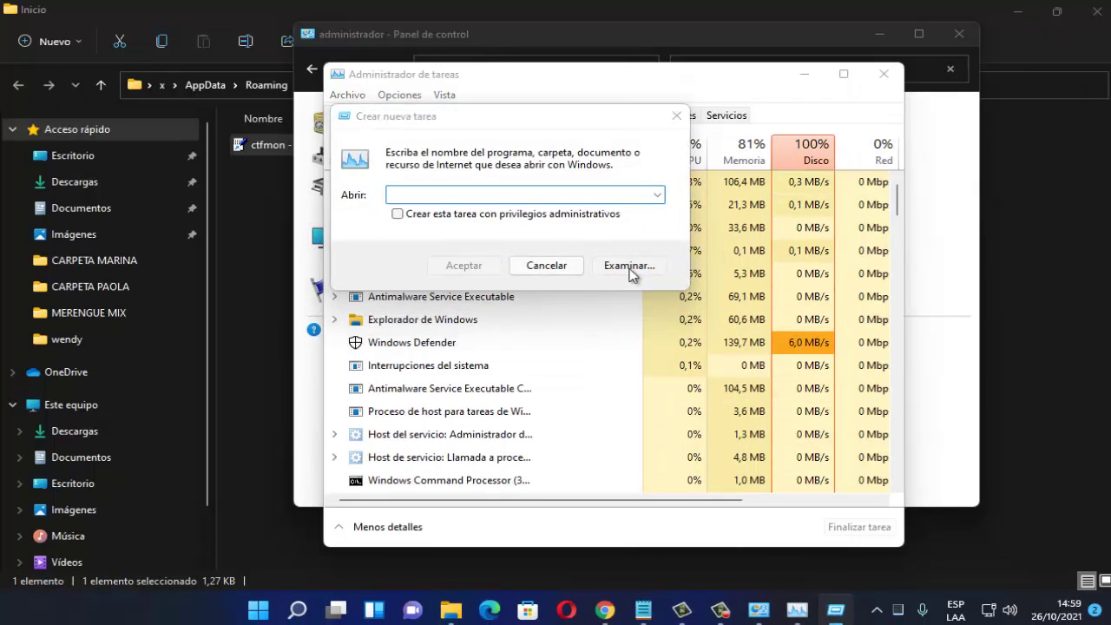
pyautogui.scroll(-20, 608, 358)
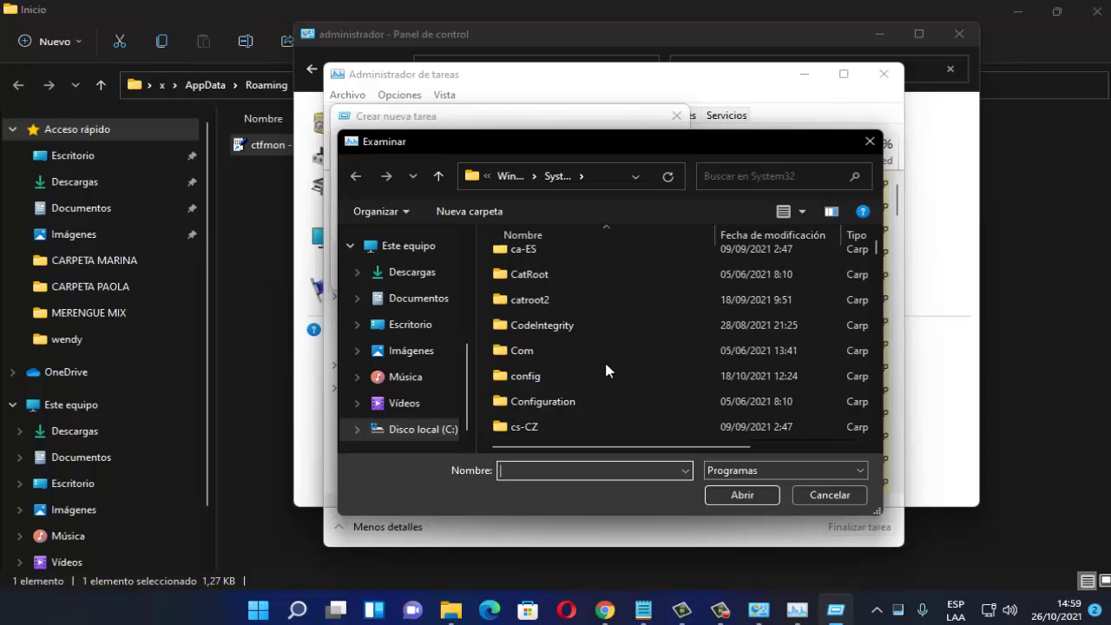
pyautogui.scroll(-20, 605, 368)
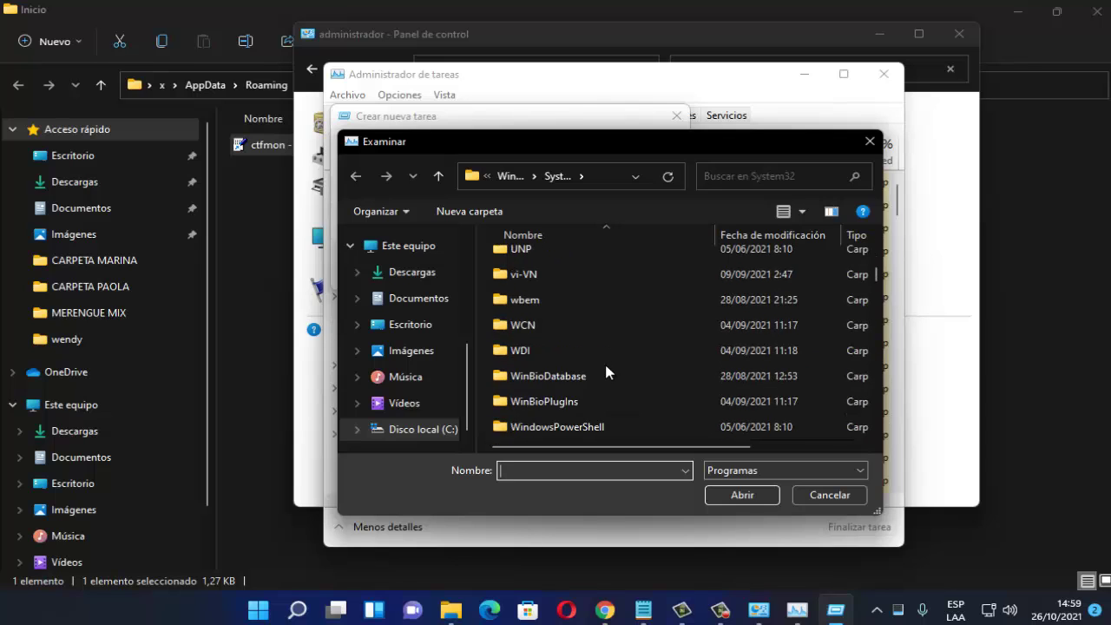
pyautogui.scroll(-3, 598, 365)
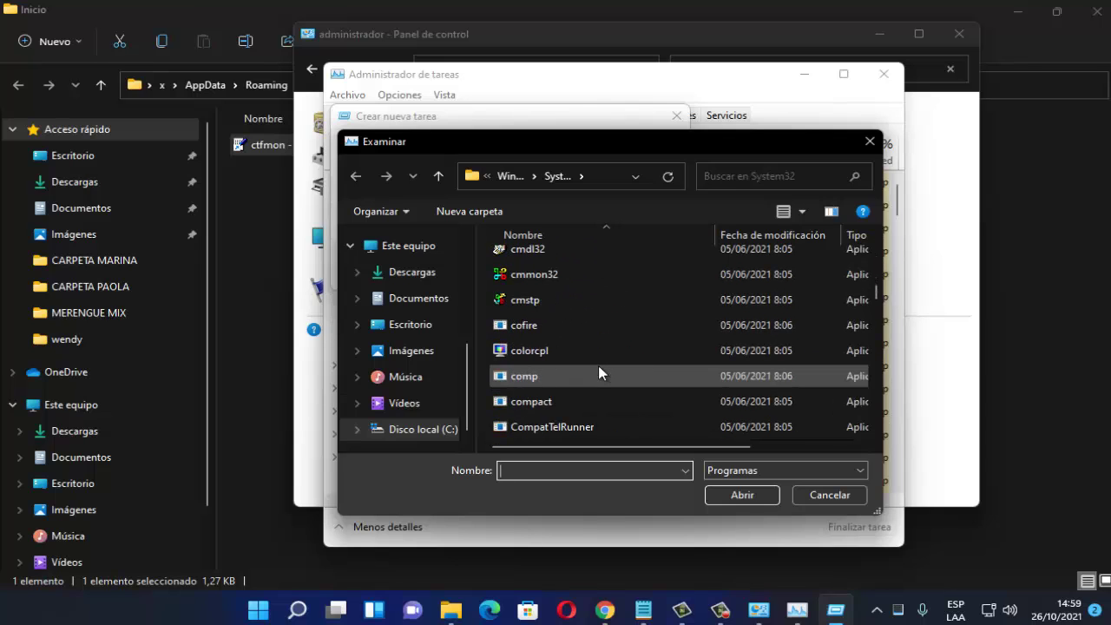
pyautogui.scroll(2, 596, 365)
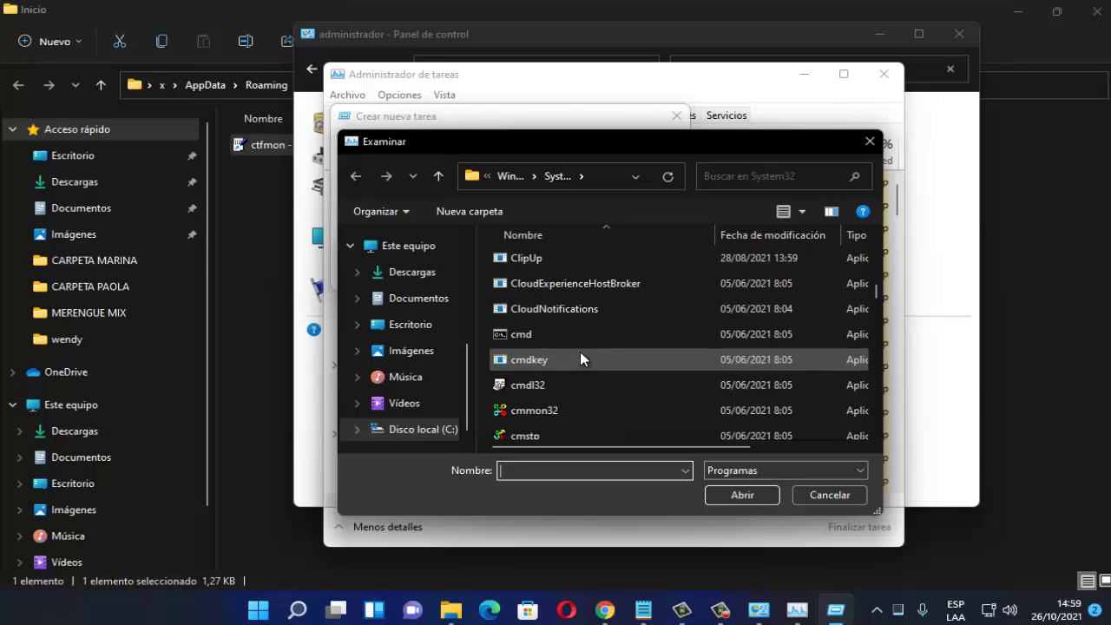
pyautogui.click(536, 332)
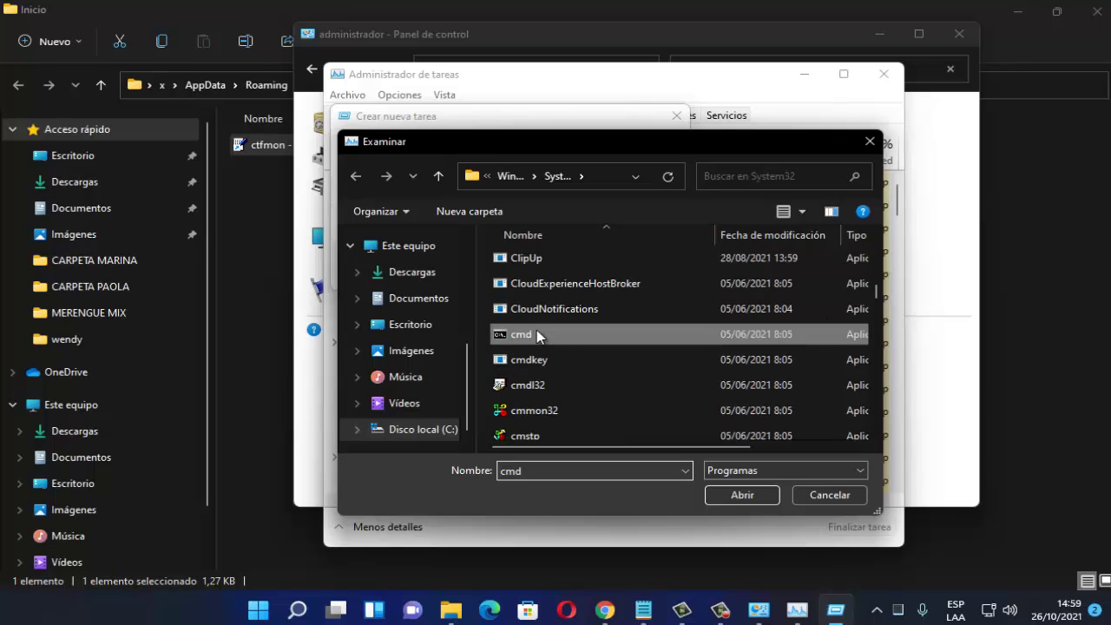
pyautogui.click(734, 502)
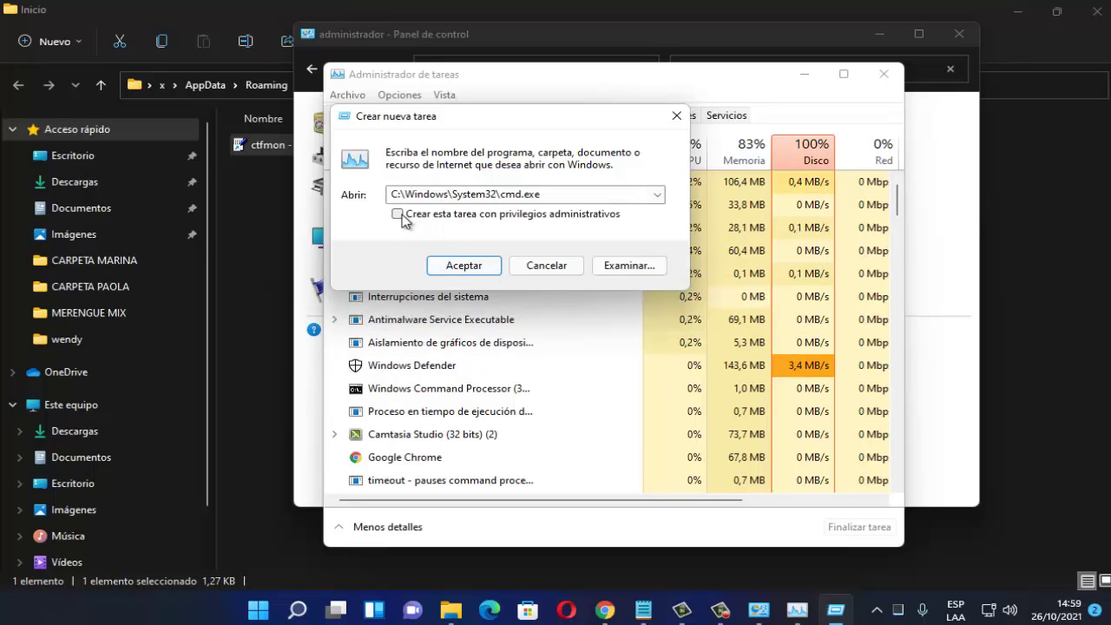
pyautogui.click(398, 214)
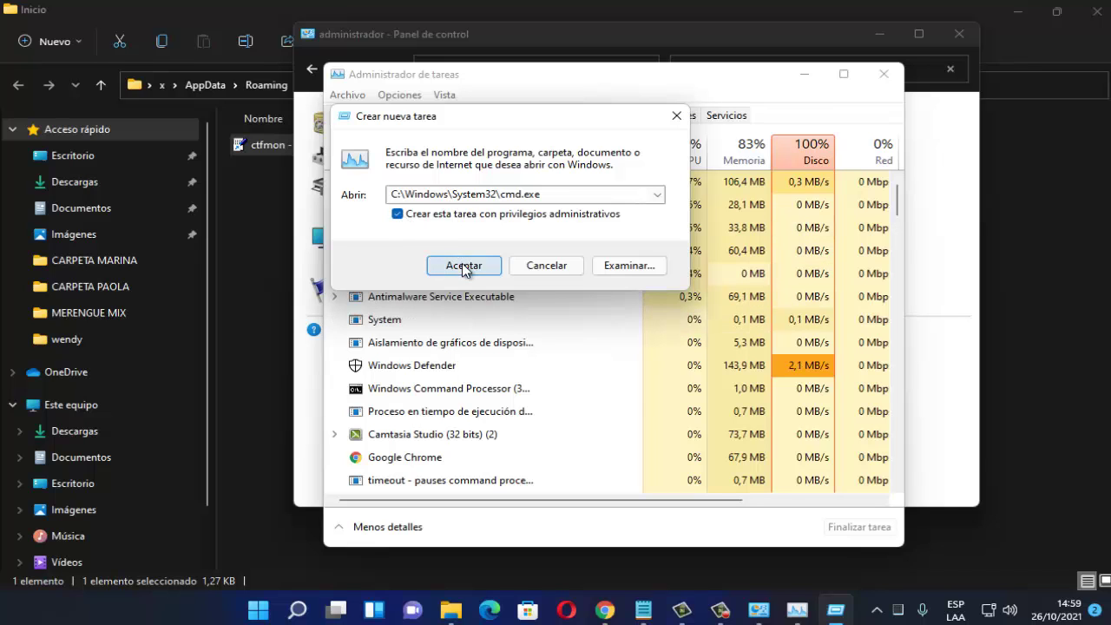
pyautogui.click(464, 267)
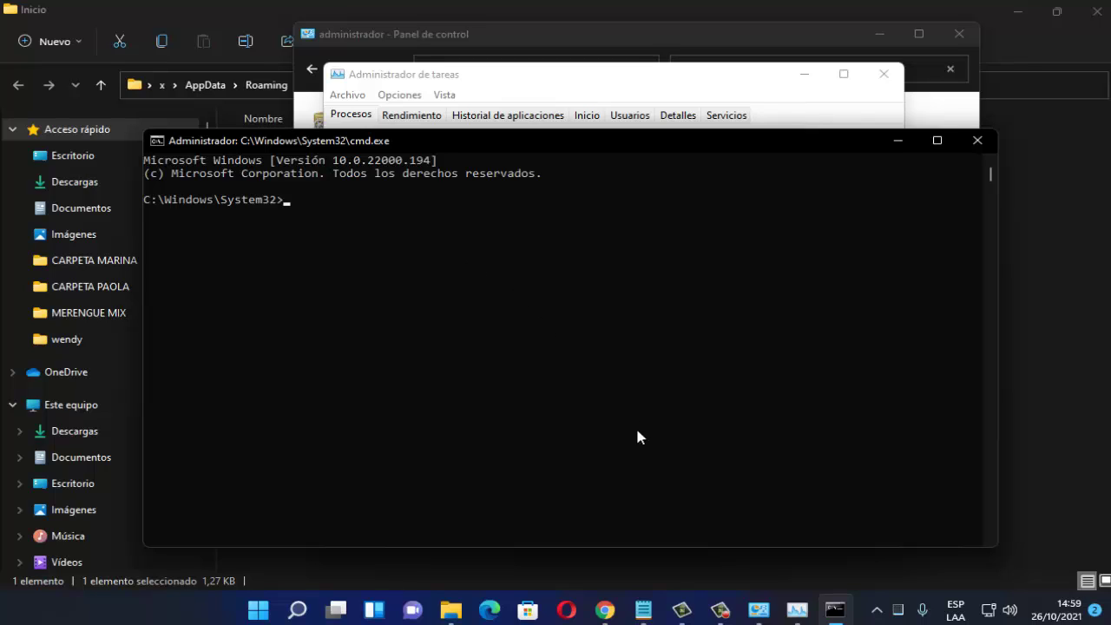
# Copy the command sfc /scanfile=c:\windows\system32\ieframe.dll from Bloc de notas and paste it at the command prompt.
pyautogui.click(644, 610)
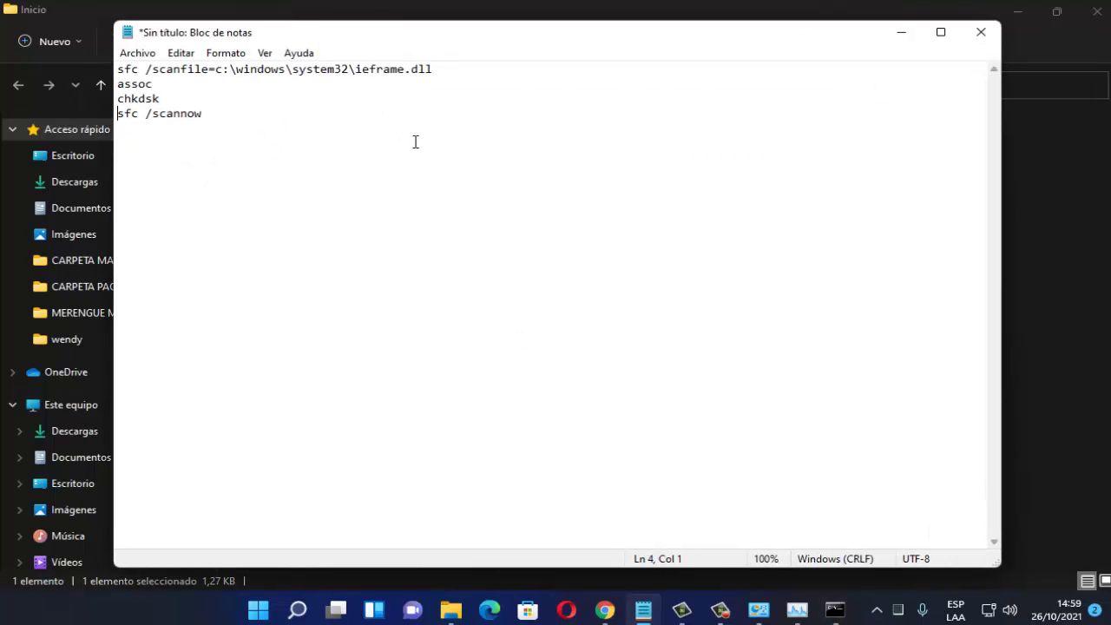
pyautogui.moveTo(444, 69); pyautogui.dragTo(118, 69)
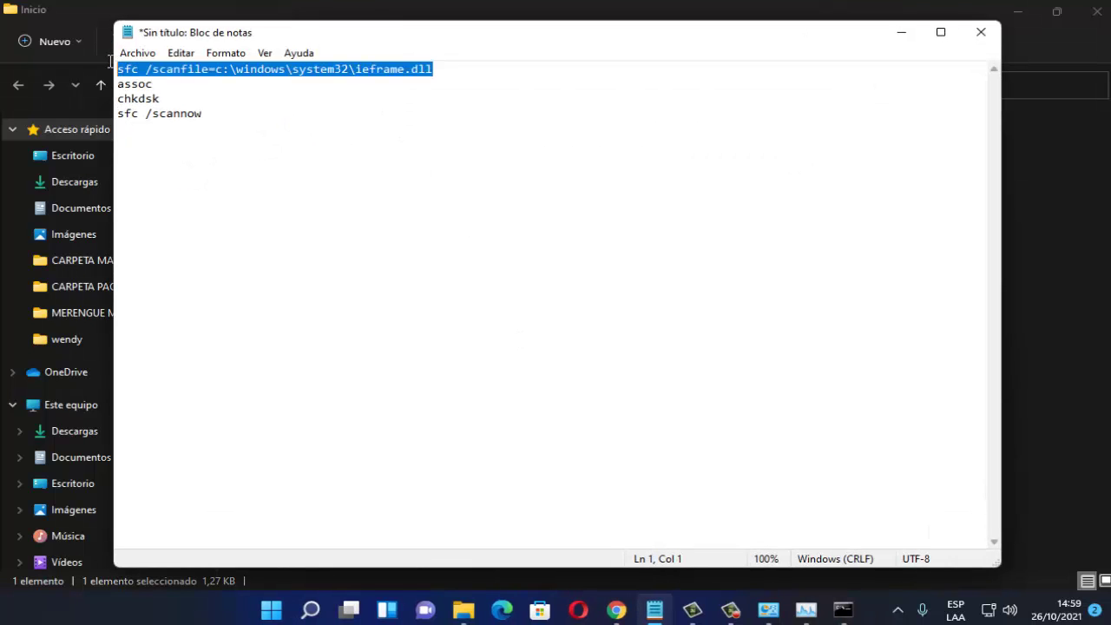
pyautogui.rightClick(196, 67)
pyautogui.click(438, 118)
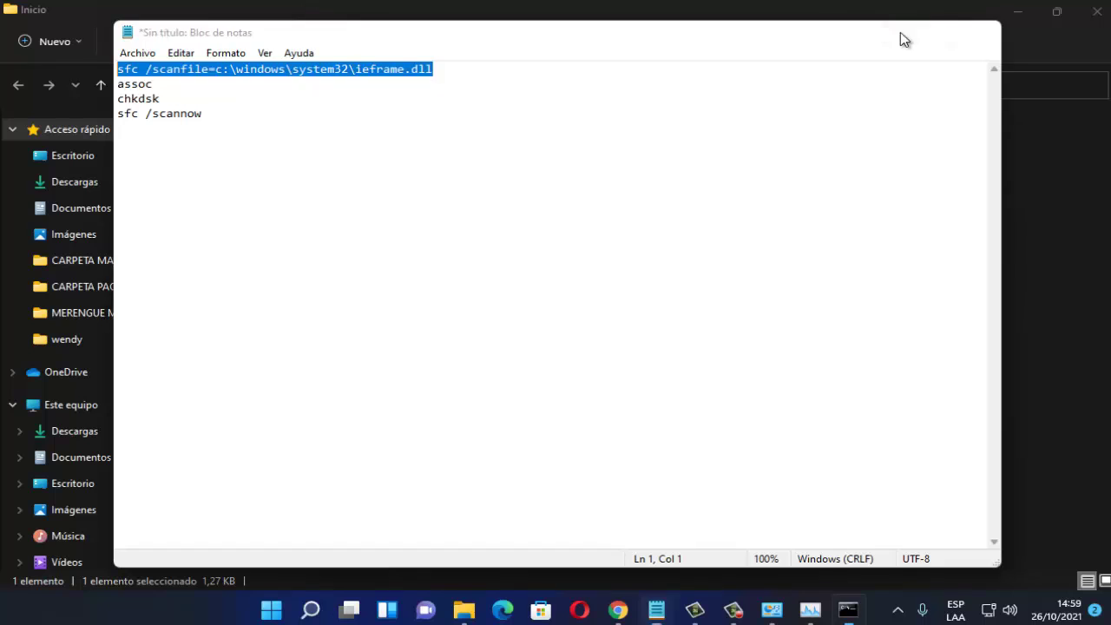
pyautogui.click(901, 32)
pyautogui.rightClick(330, 143)
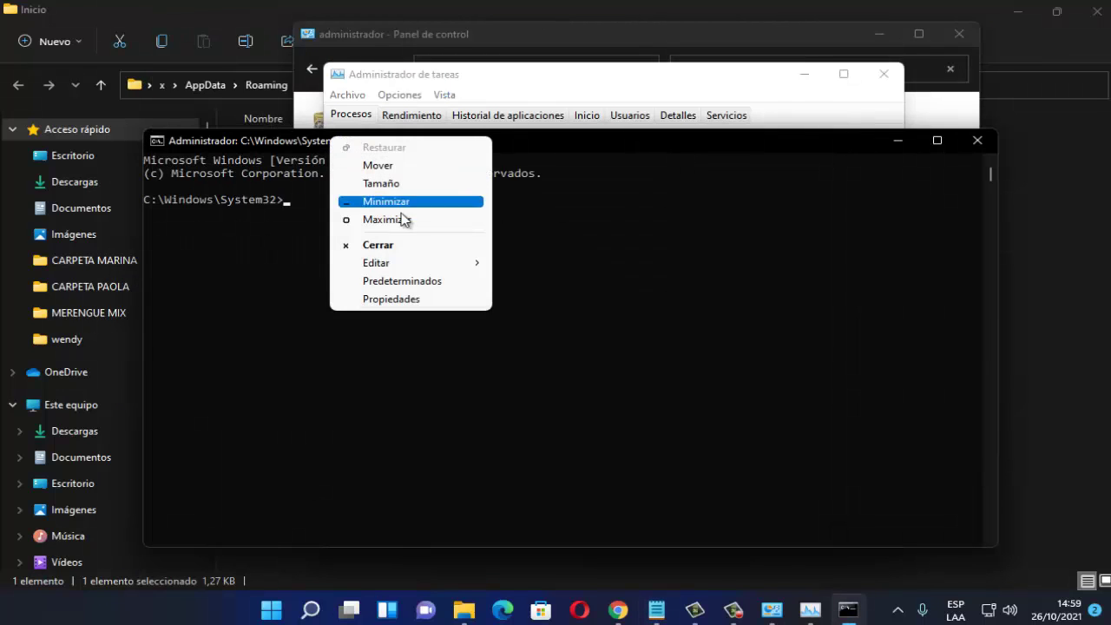
pyautogui.moveTo(413, 262)
pyautogui.click(550, 299)
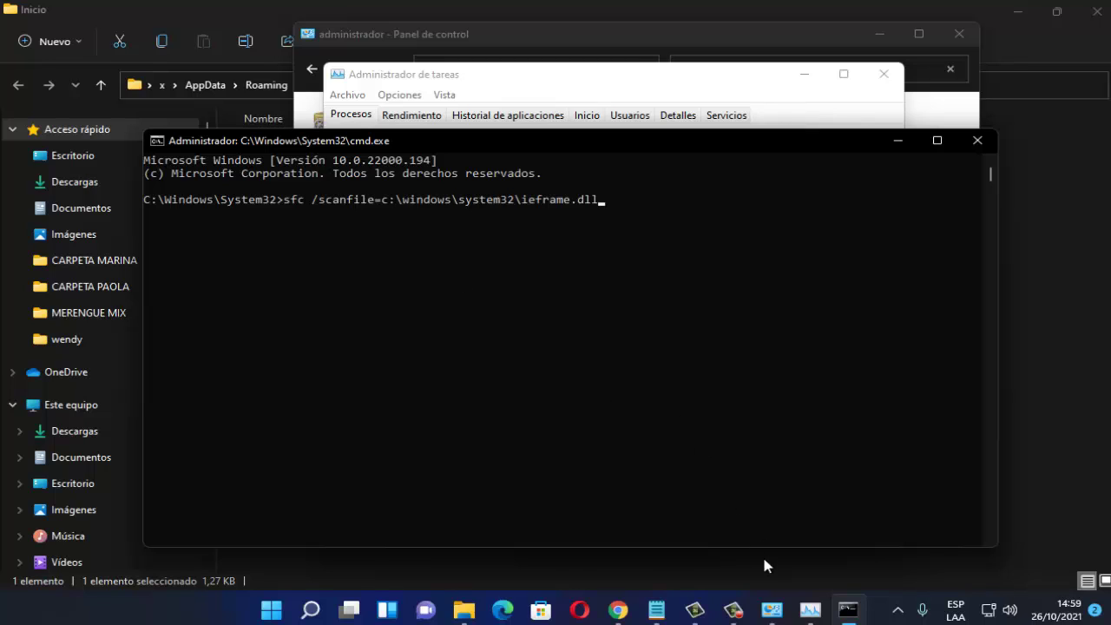
# Review the remaining repair commands in the Bloc de notas list and return to the command prompt.
pyautogui.click(655, 611)
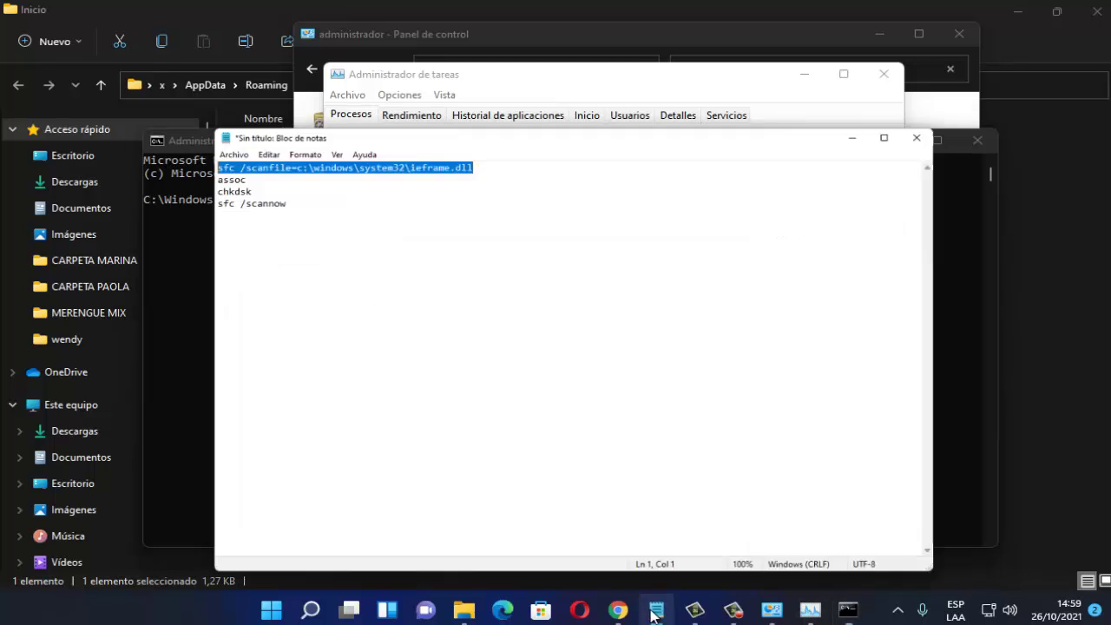
pyautogui.click(150, 85)
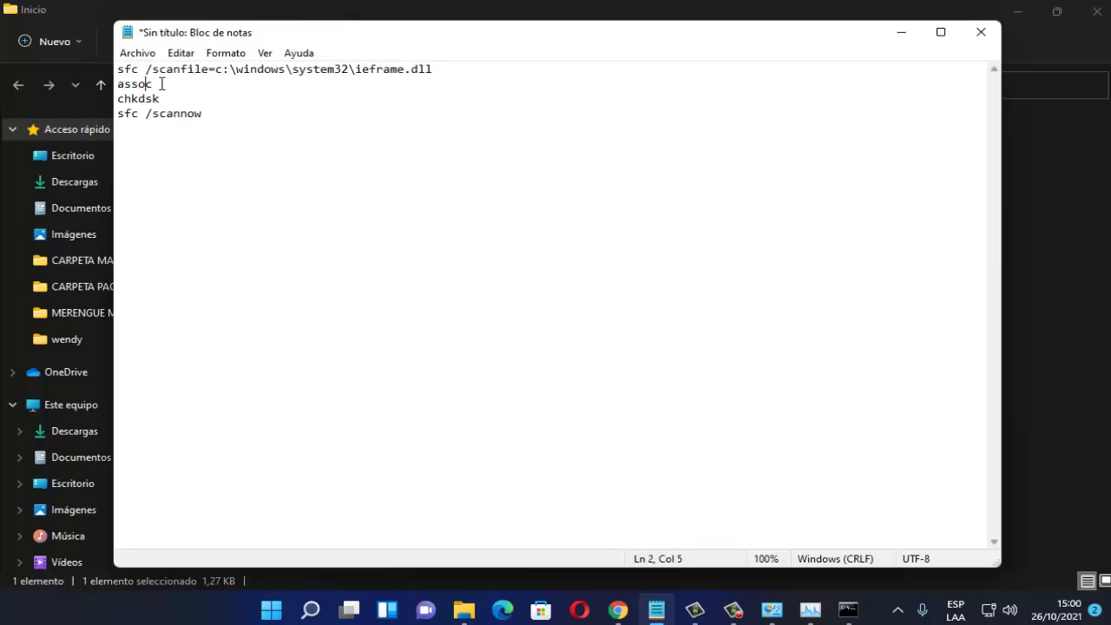
pyautogui.click(213, 109)
pyautogui.click(900, 39)
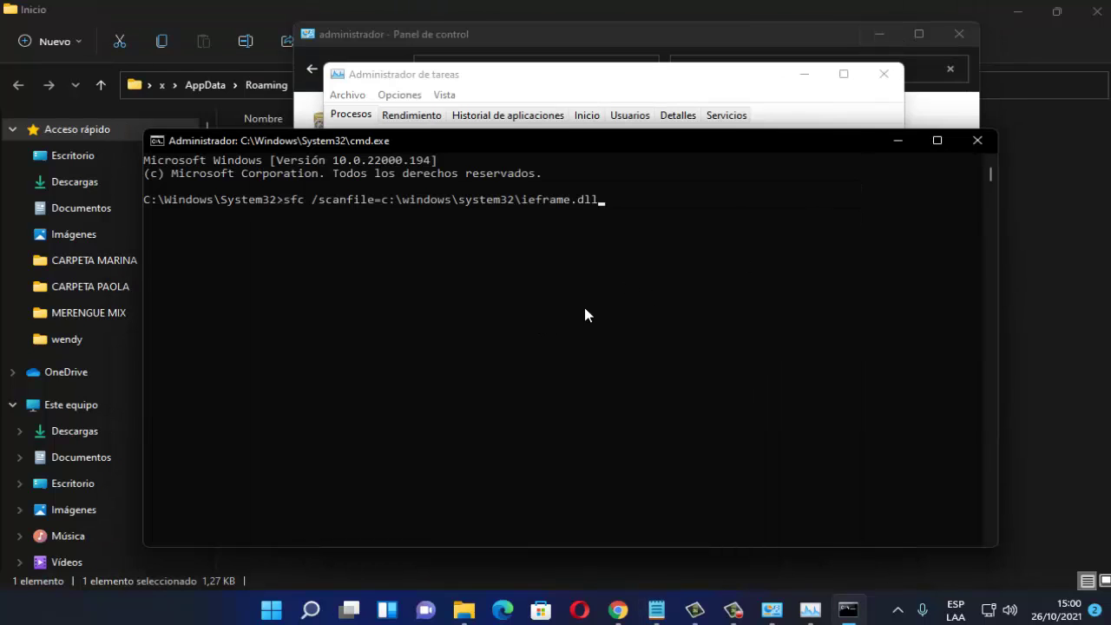